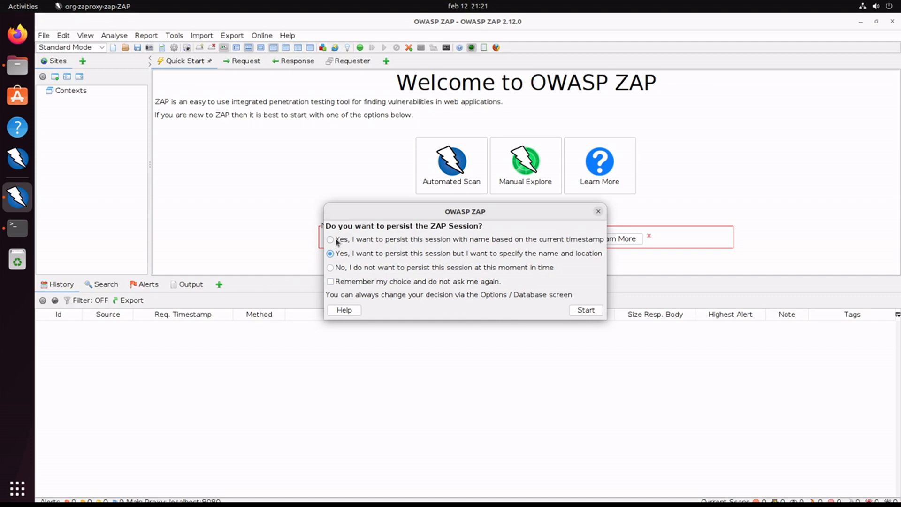
Choose to persist the new ZAP session with a specified name and location, and start it.
left_click(331, 240)
left_click(331, 254)
left_click(335, 254)
left_click(581, 311)
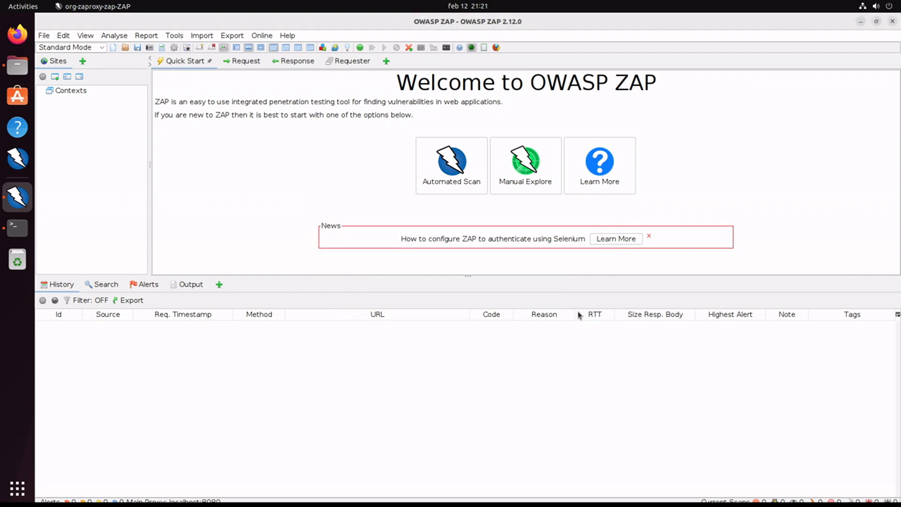
Create a folder named "sessions" inside the zaproxy folder for the session file.
double_click(393, 230)
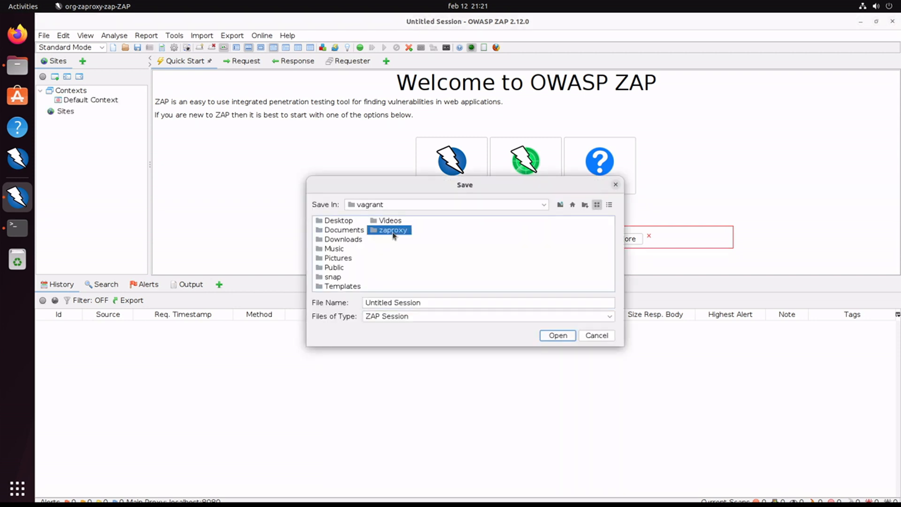
left_click(585, 204)
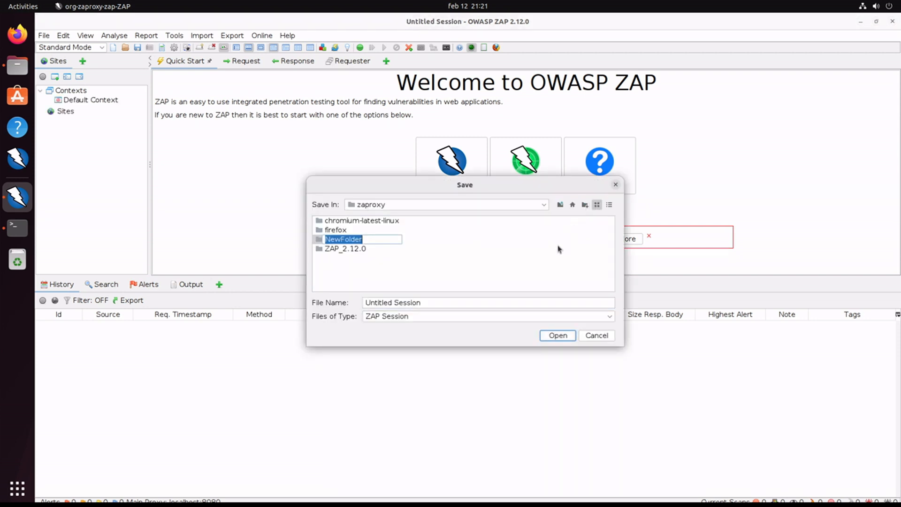
type("sessoins")
key("BackSpace")
key("BackSpace")
key("BackSpace")
key("BackSpace")
type("ions")
key("Return")
Save the session in the sessions folder as "testsession101".
double_click(347, 240)
left_click(402, 302)
triple_click(402, 302)
type("tests")
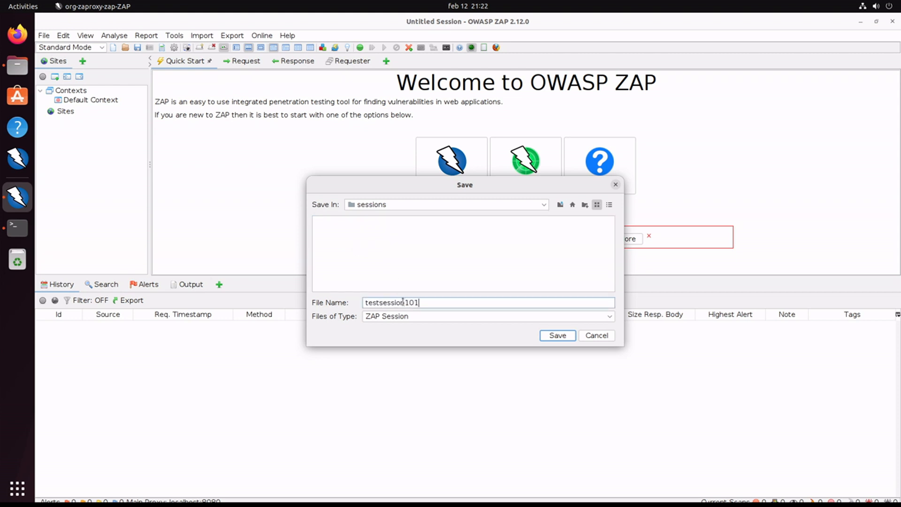
type("ession101")
left_click(557, 335)
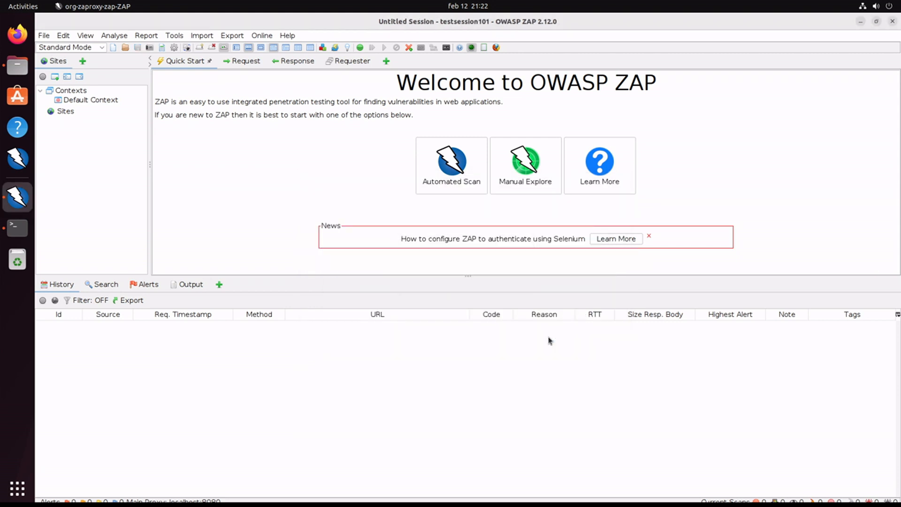
left_click(539, 181)
left_click(346, 163)
type("www.jshop101.com:3000")
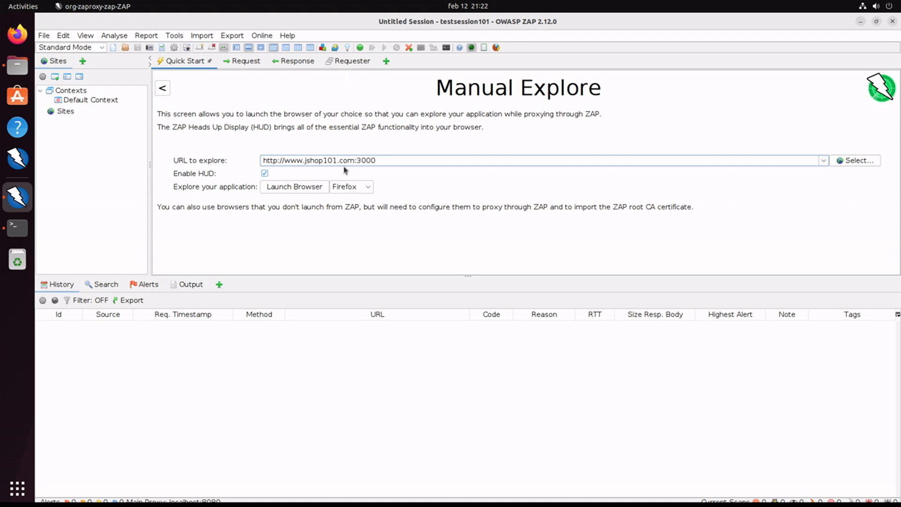
left_click(289, 188)
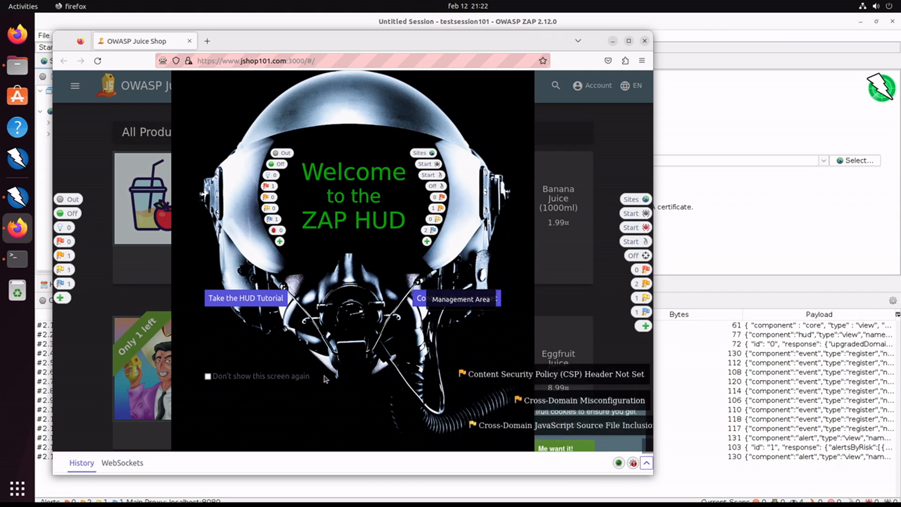
Dismiss the ZAP HUD and Juice Shop welcome screens and browse the shop's Photo Wall page.
left_click(415, 300)
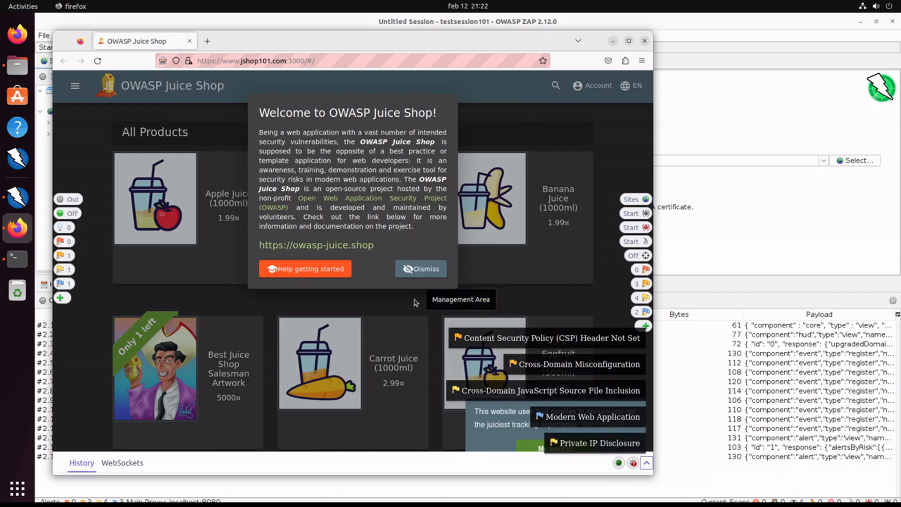
left_click(404, 269)
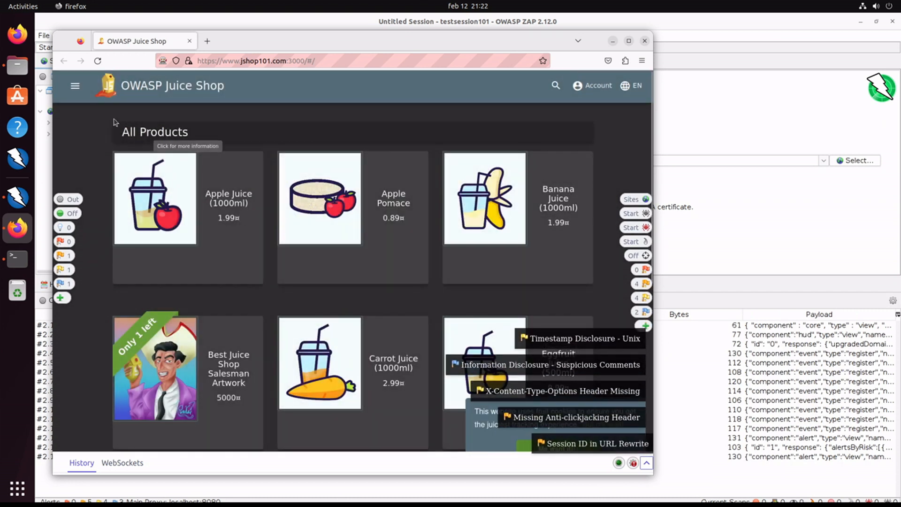
left_click(75, 85)
left_click(110, 213)
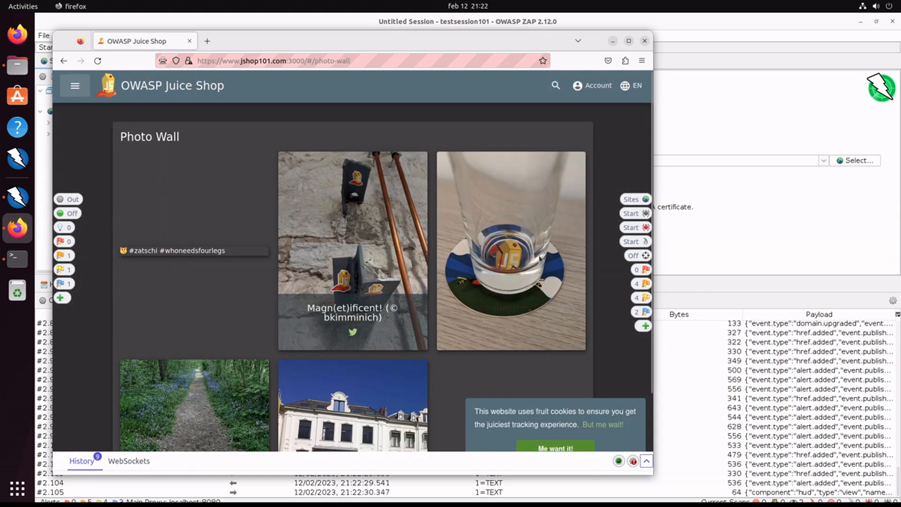
scroll(371, 386, "down", 2)
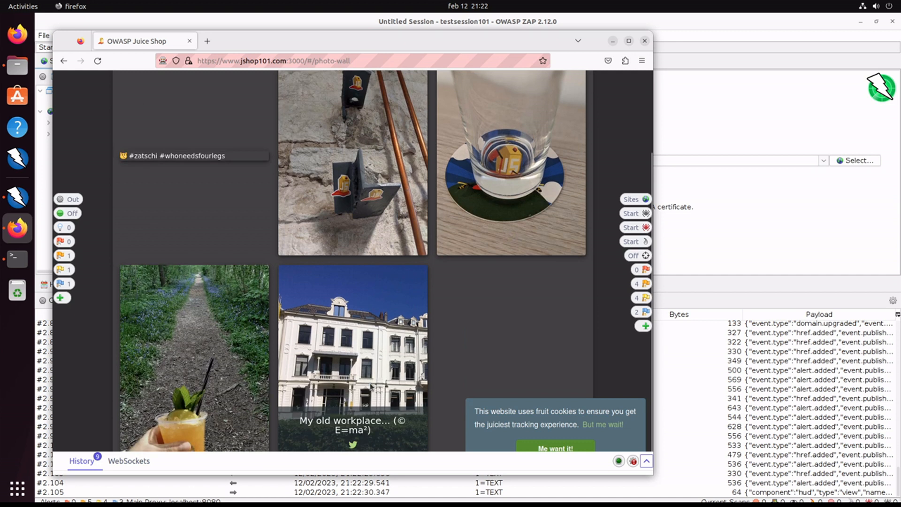
scroll(227, 338, "up", 2)
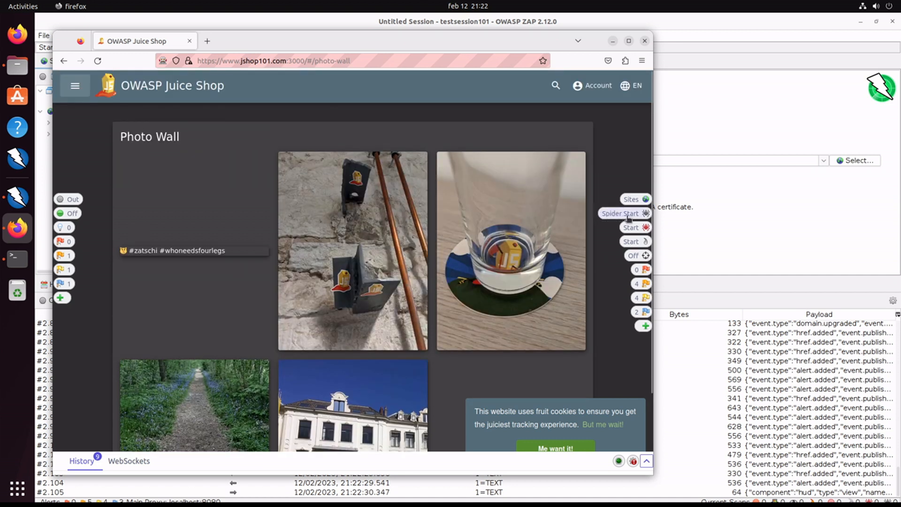
Start the shop's "Help getting started" tutorial, then close the explored browser window.
left_click(75, 85)
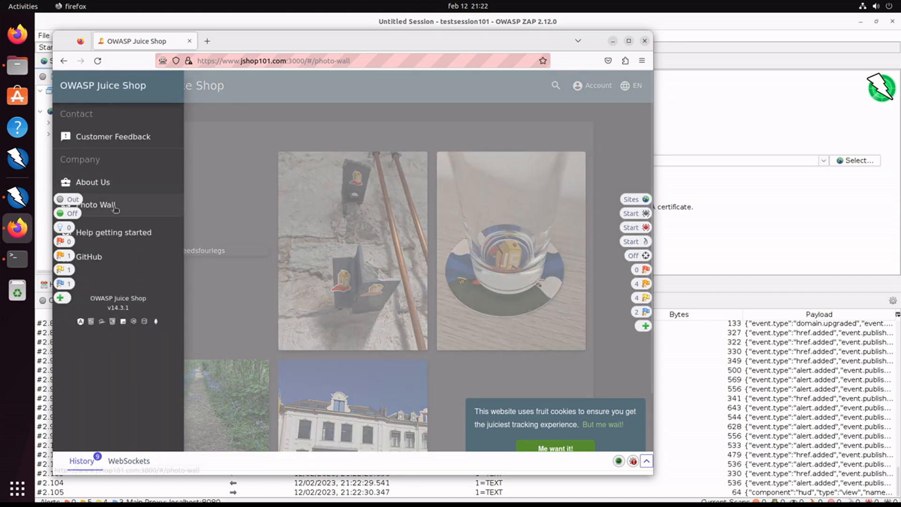
left_click(111, 240)
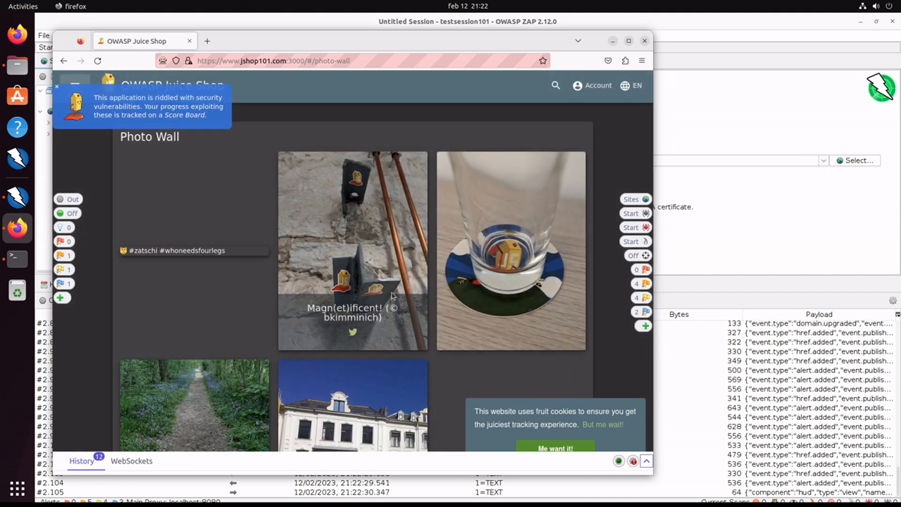
triple_click(179, 102)
left_click(263, 118)
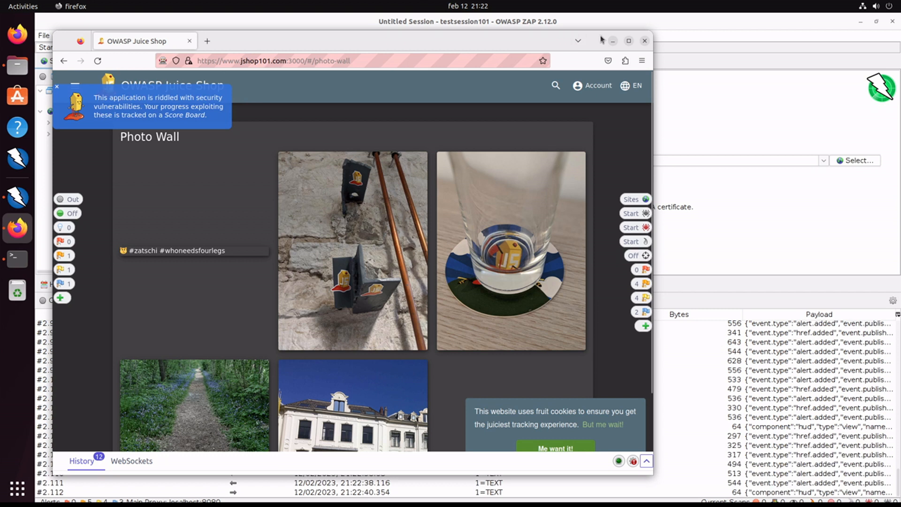
left_click(645, 42)
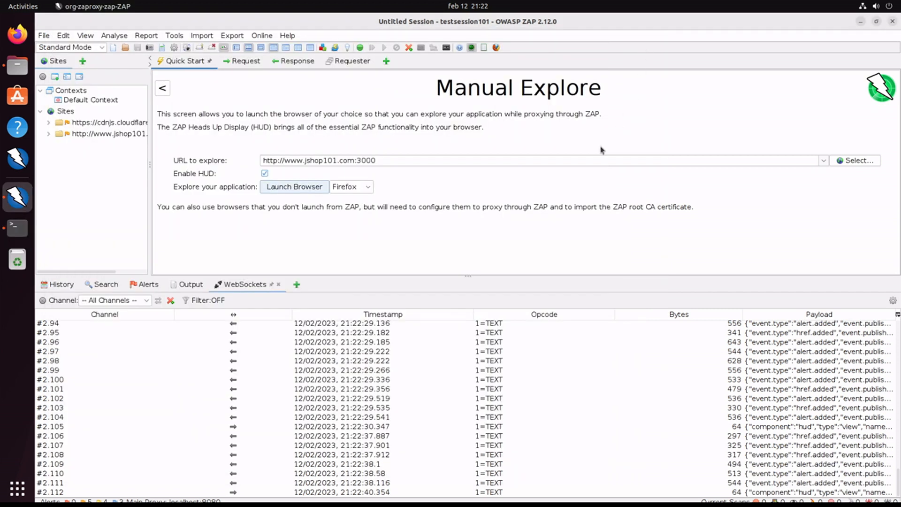
left_click(67, 289)
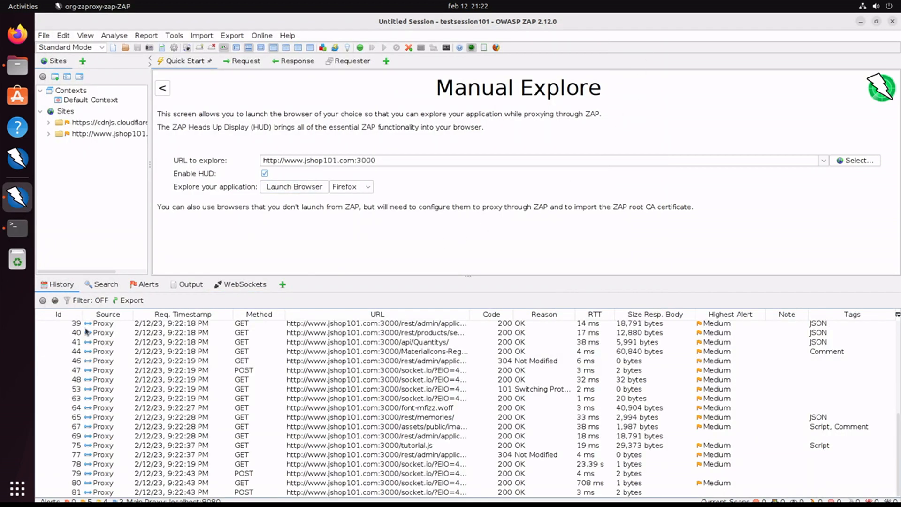
scroll(159, 407, "up", 5)
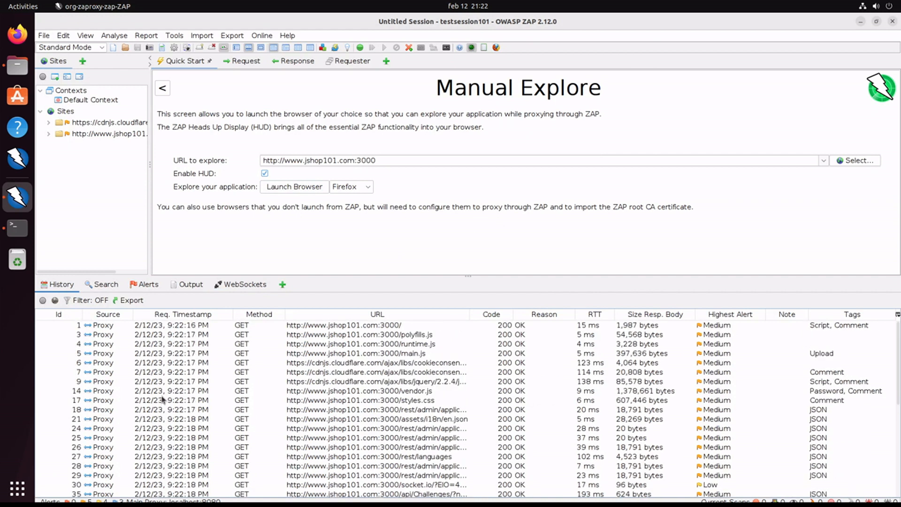
left_click(392, 371)
left_click(372, 383)
scroll(286, 430, "down", 6)
scroll(286, 430, "up", 6)
left_click(49, 134)
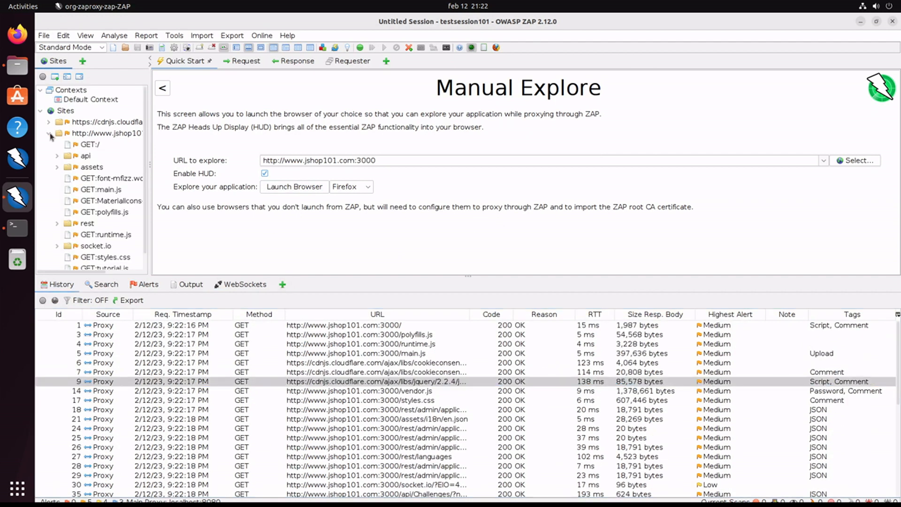
Close ZAP and begin a fresh run without persisting the session.
left_click(892, 22)
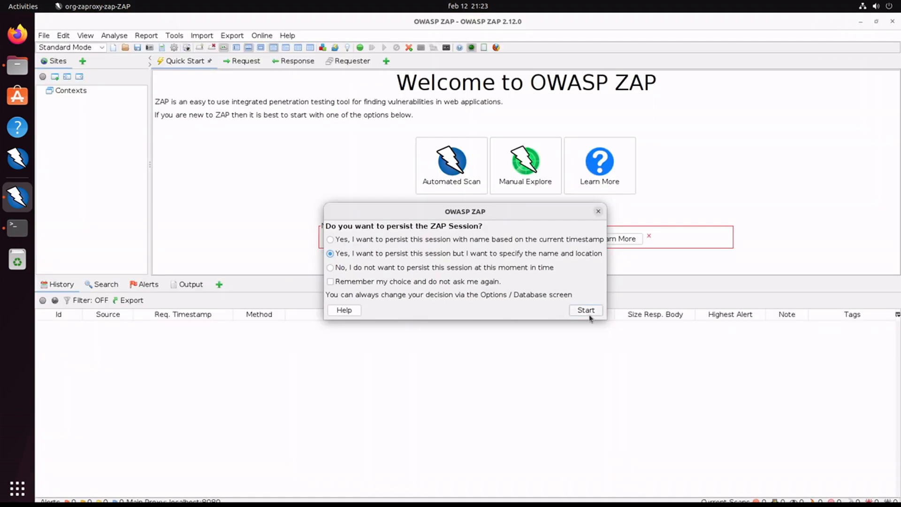
left_click(591, 312)
left_click(348, 269)
left_click(582, 310)
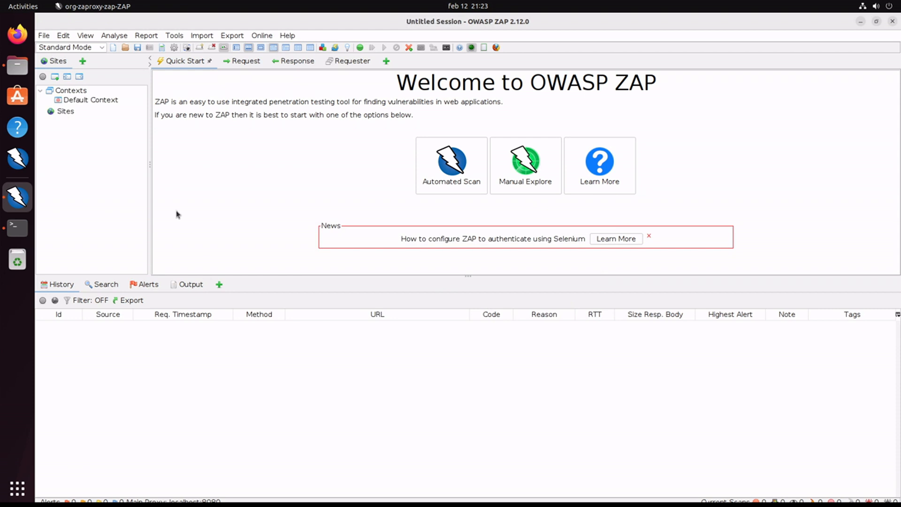
Open the saved session file testsession101.session from the sessions folder.
left_click(44, 36)
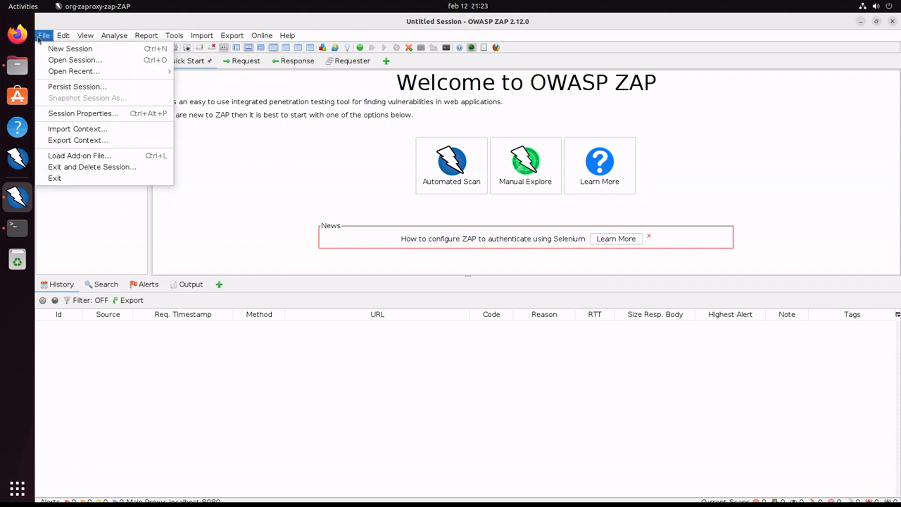
mouse_move(96, 70)
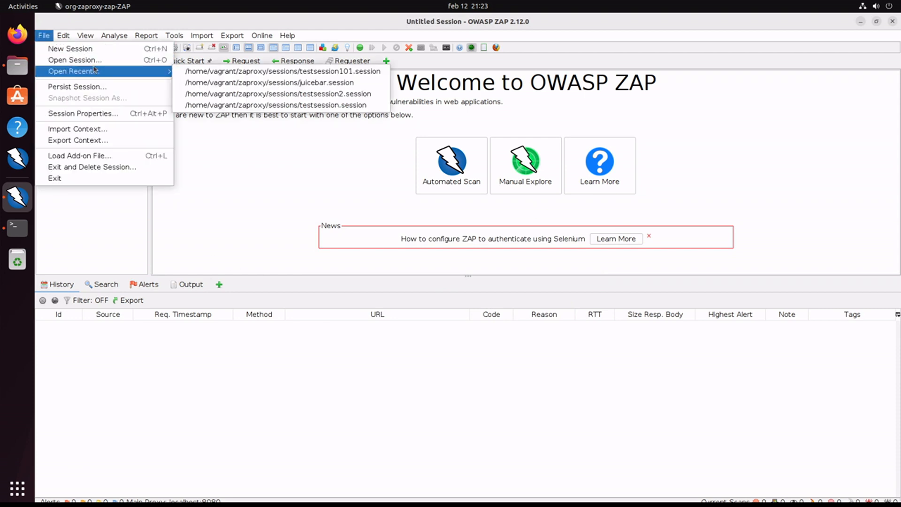
left_click(95, 60)
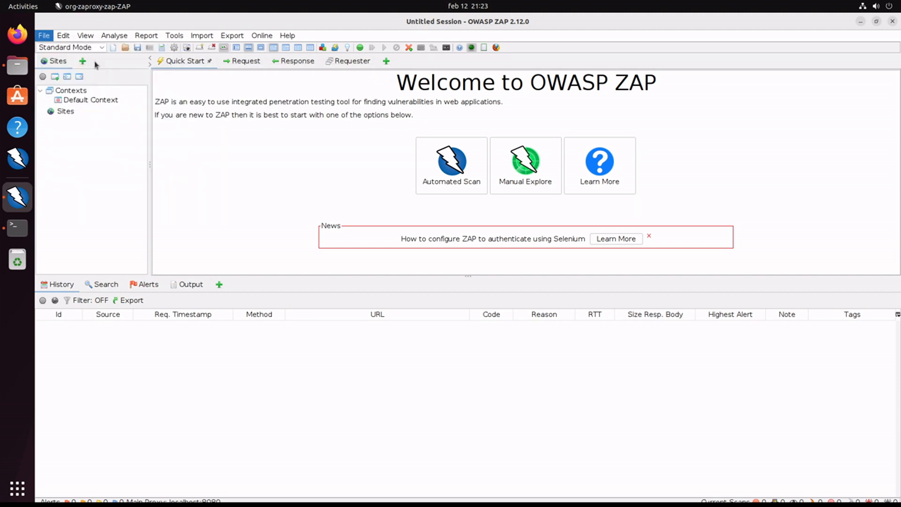
left_click(375, 225)
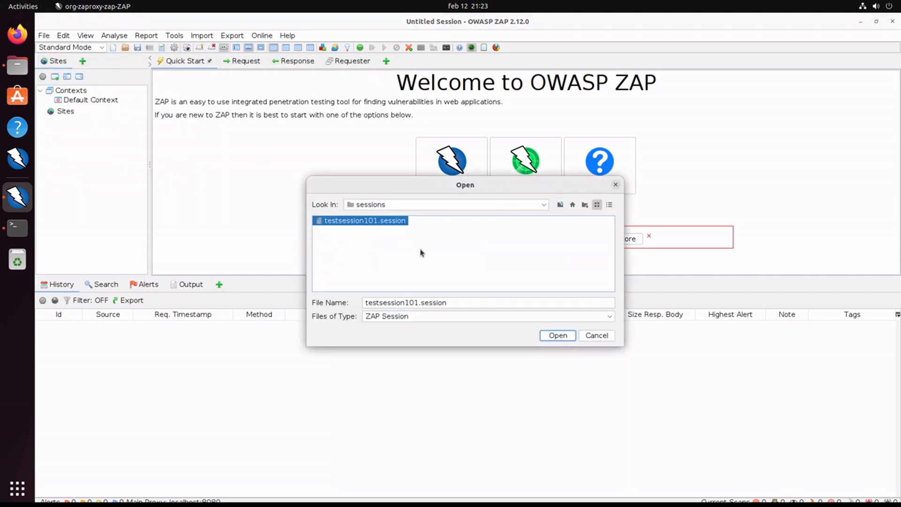
left_click(563, 338)
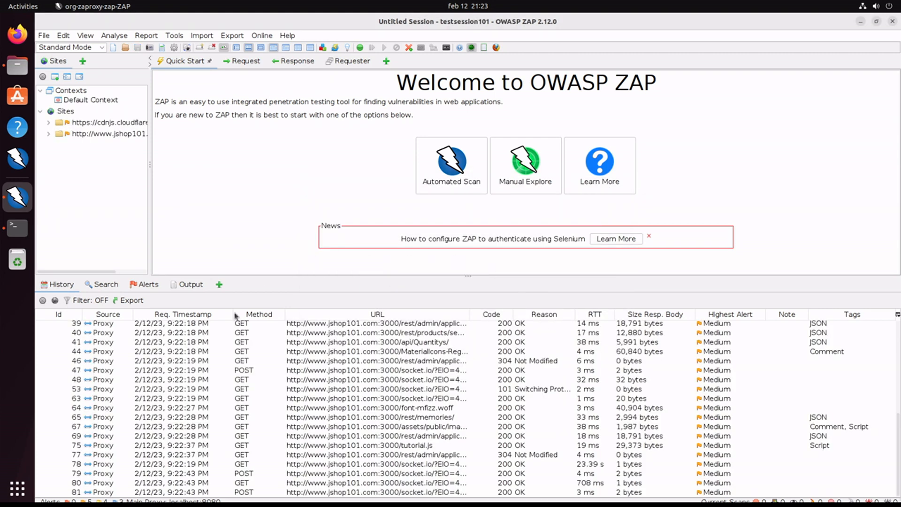
Look through the reopened session's history, alerts and output, and view the selected entry's request.
left_click(289, 398)
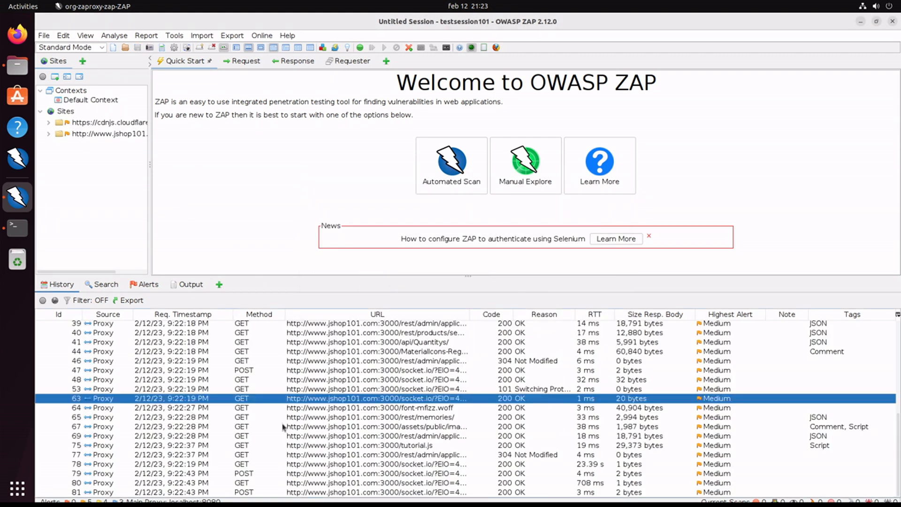
scroll(256, 429, "up", 7)
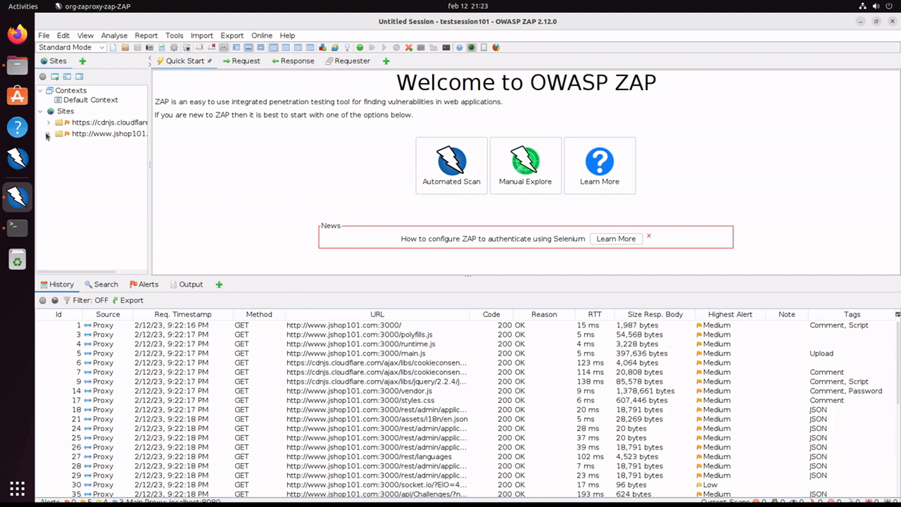
left_click(146, 284)
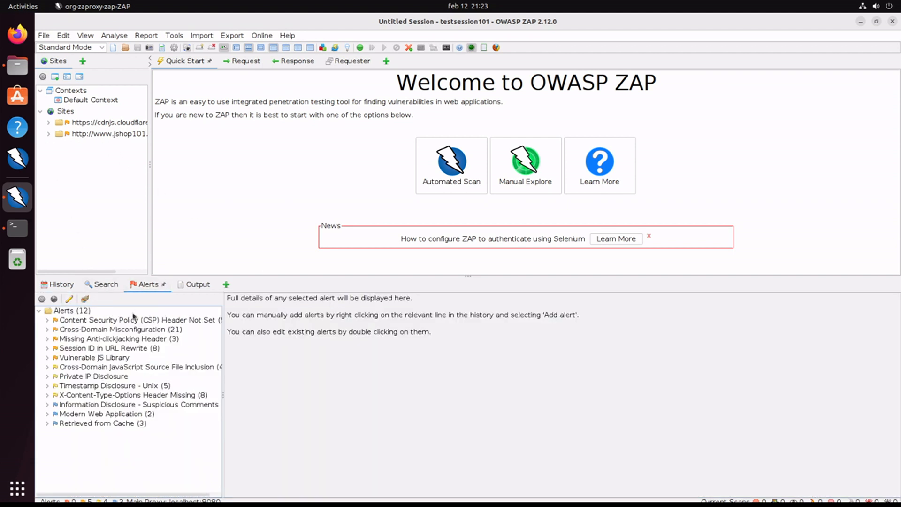
left_click(190, 284)
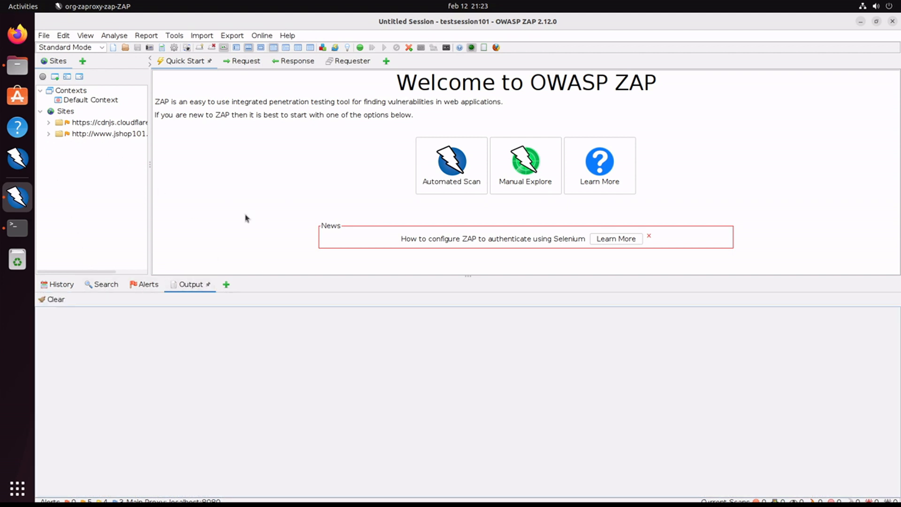
left_click(516, 174)
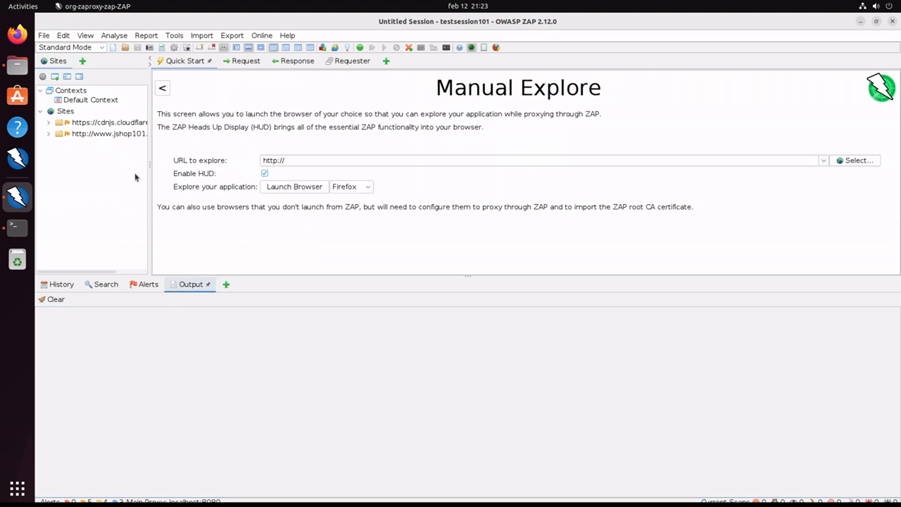
left_click(242, 69)
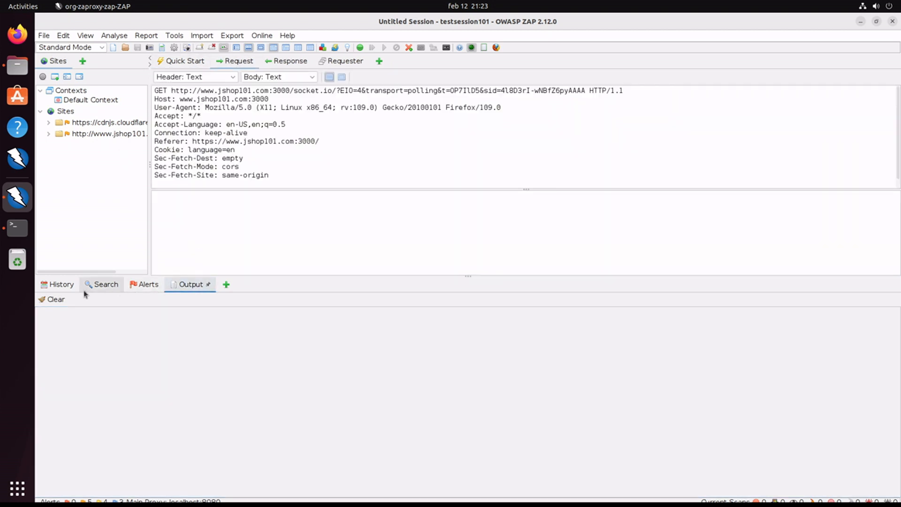
Inspect the cookieconsent.min.js request from the history, then the responses of styles.css and JSON-tagged rest/admin entries.
left_click(60, 284)
left_click(113, 336)
left_click(115, 373)
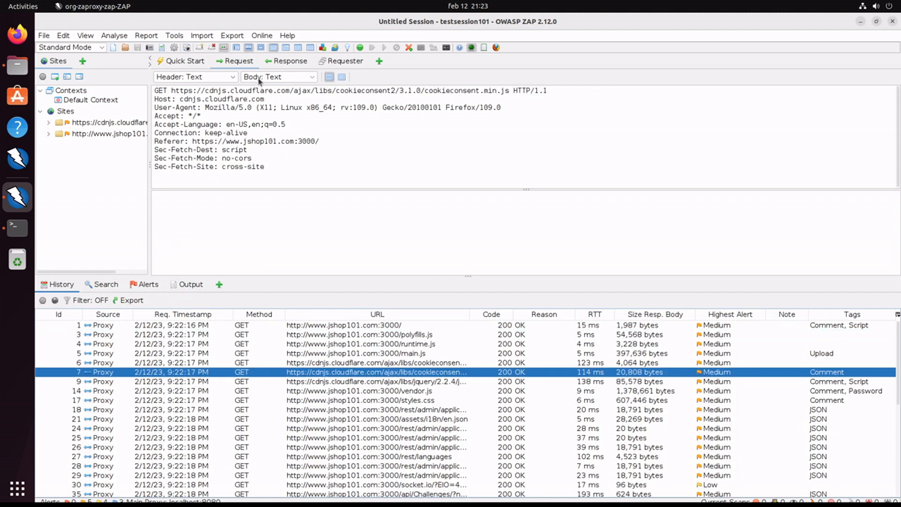
left_click(285, 63)
left_click(228, 400)
left_click(210, 437)
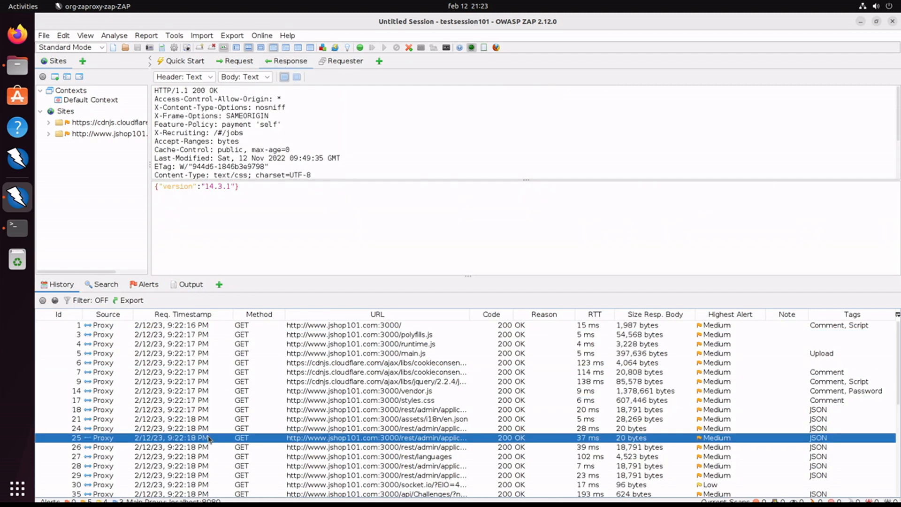
left_click(830, 411)
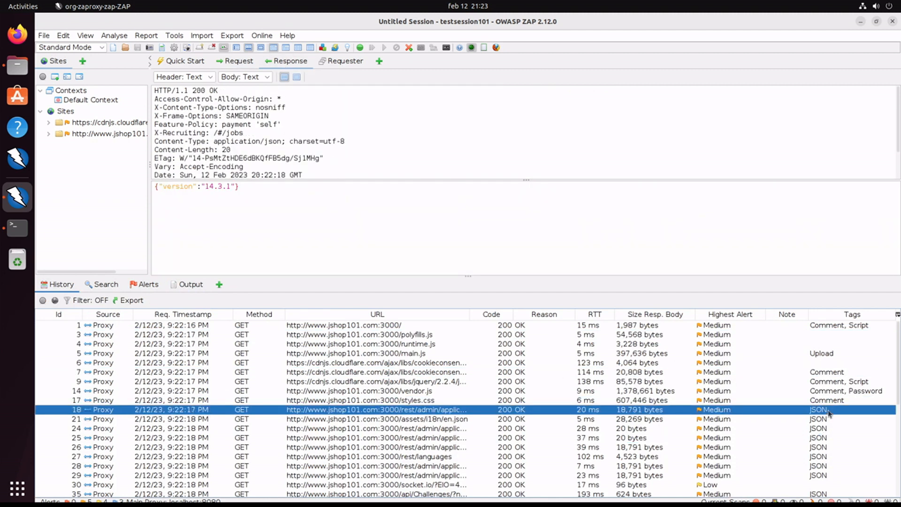
View the responses of the assets/i18n/en.json history entry and the rest/admin entry below it.
left_click(830, 421)
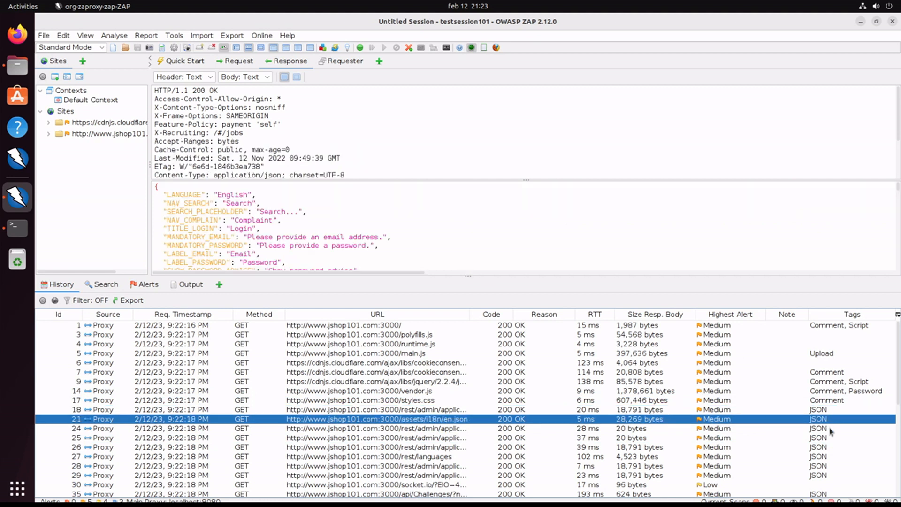
left_click(832, 430)
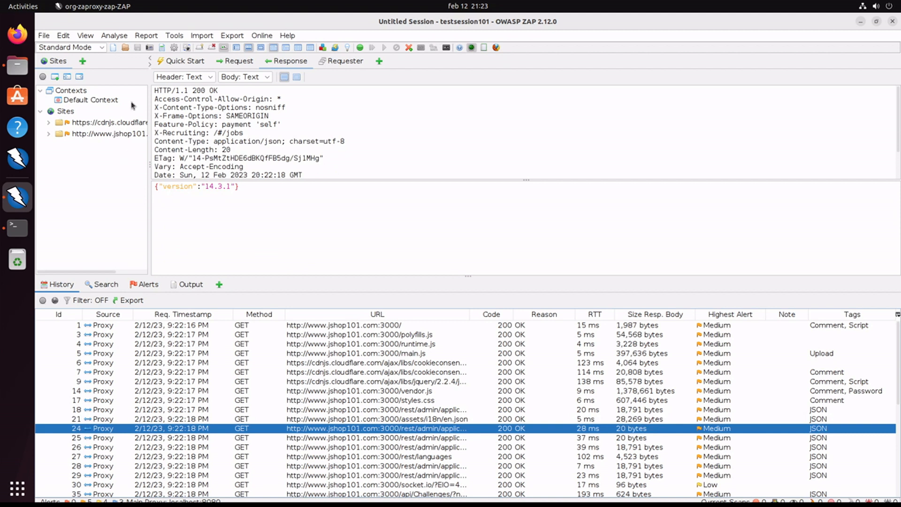
left_click(43, 35)
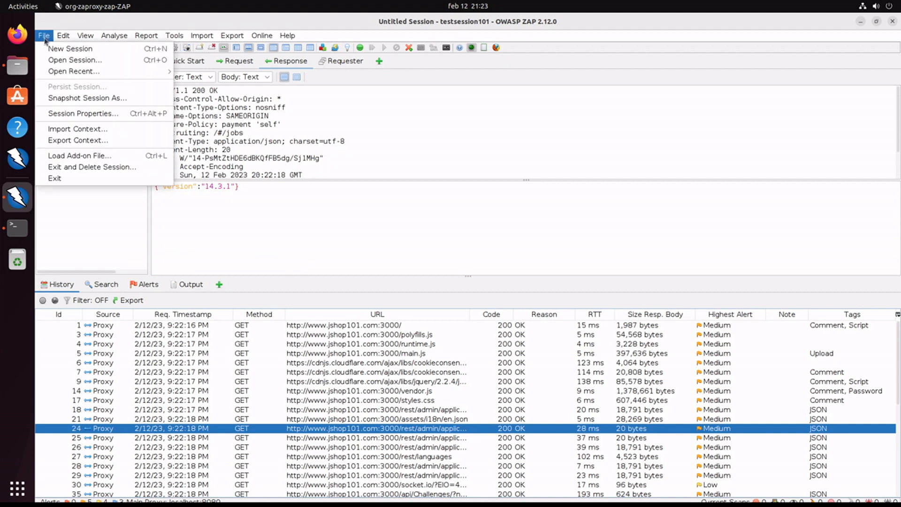
left_click(89, 104)
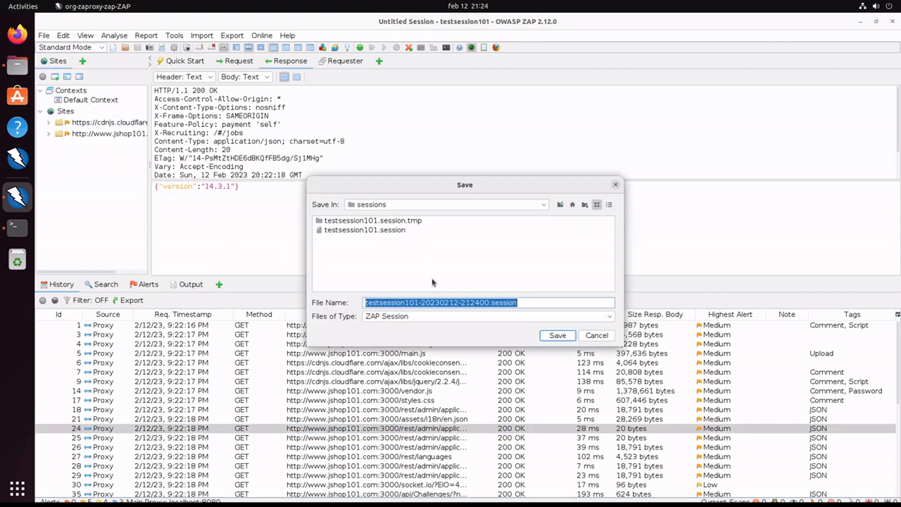
left_click(490, 302)
left_click_drag(488, 302, 407, 302)
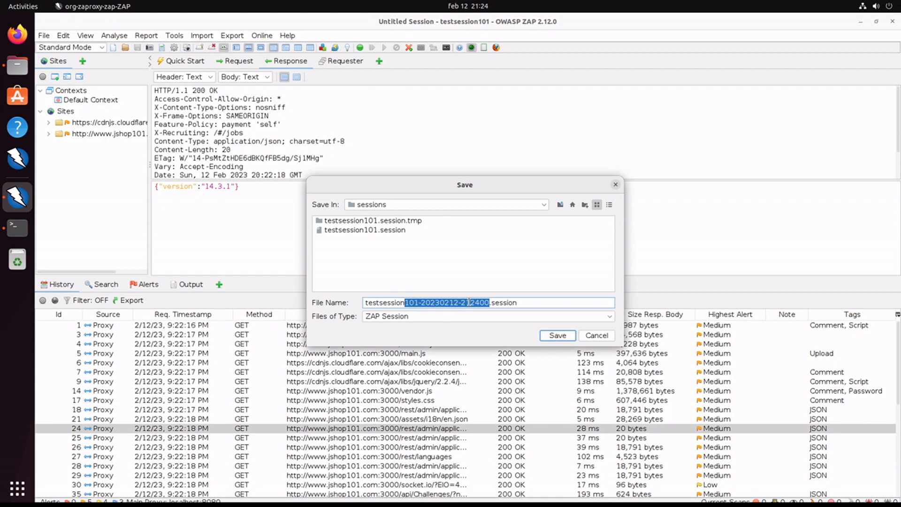
left_click(553, 336)
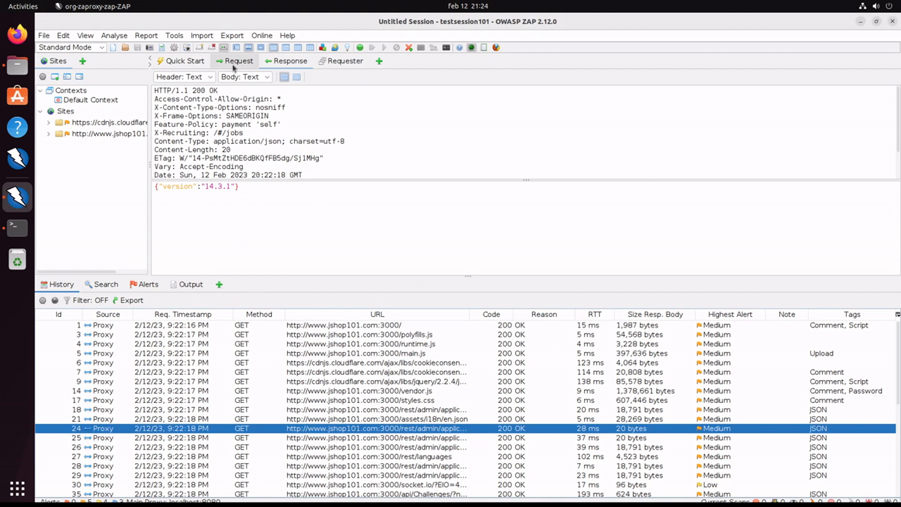
left_click(203, 63)
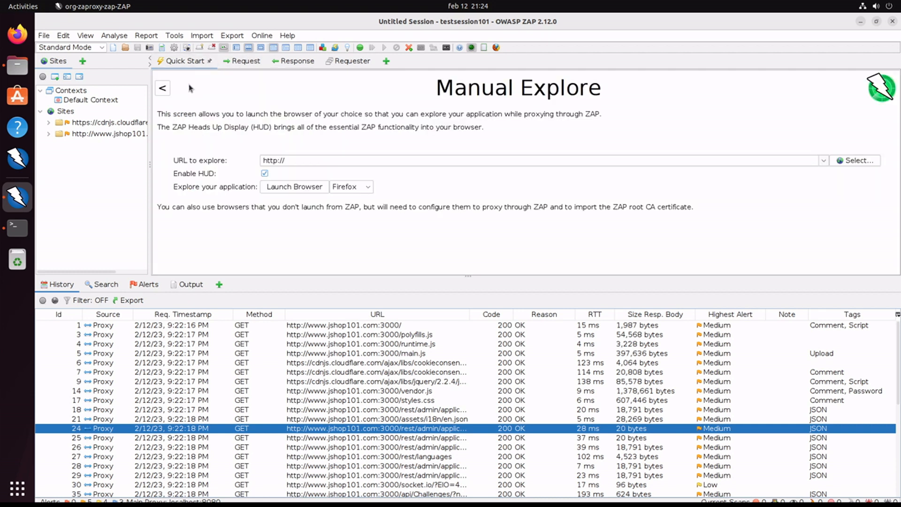
left_click(299, 186)
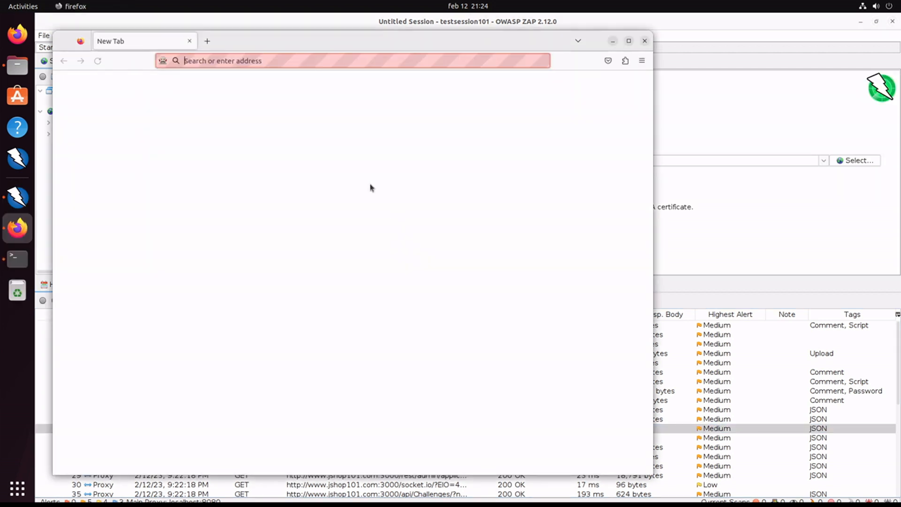
left_click(260, 60)
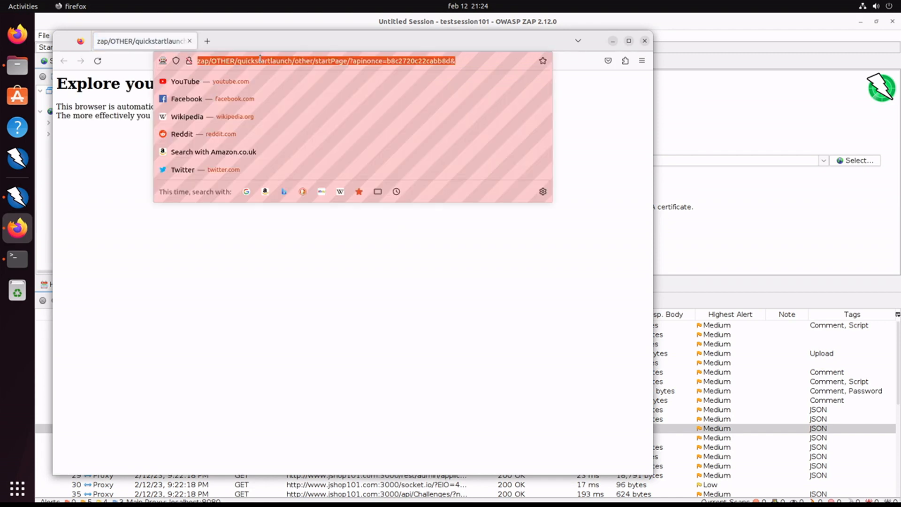
type("www.mozilla.org/")
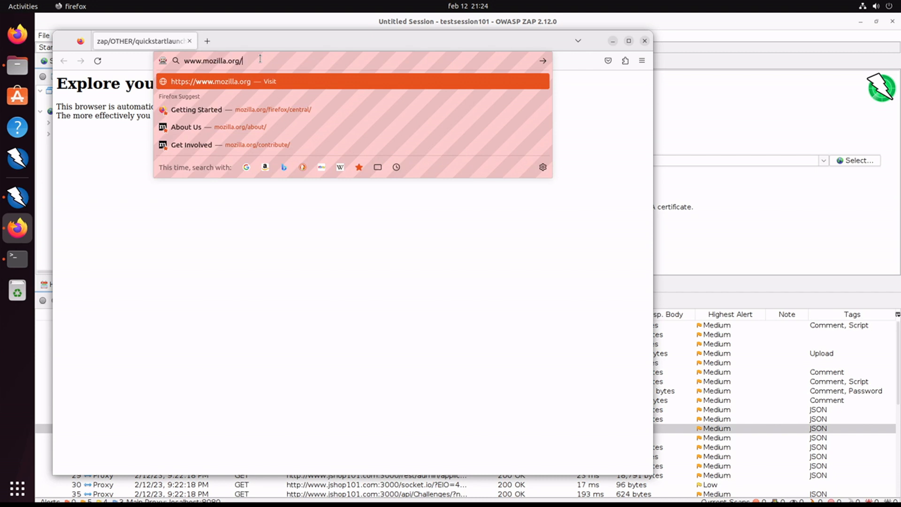
key("Return")
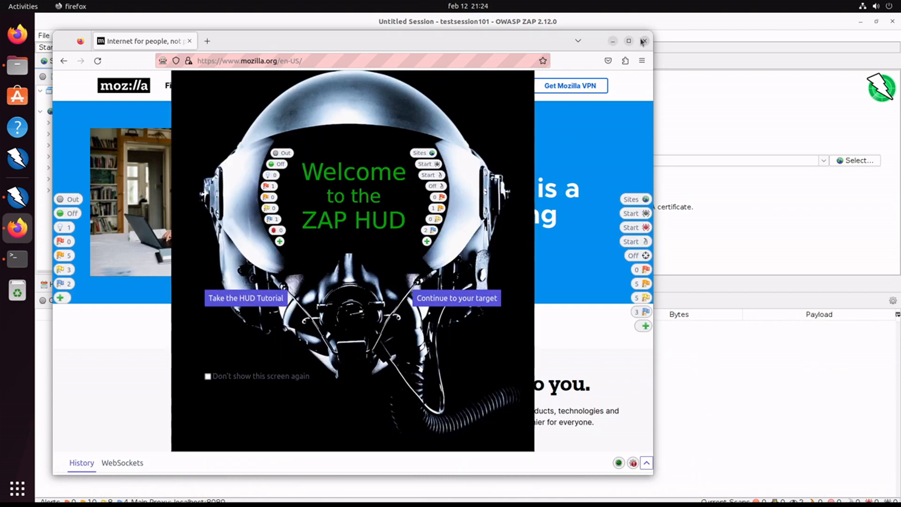
left_click(477, 304)
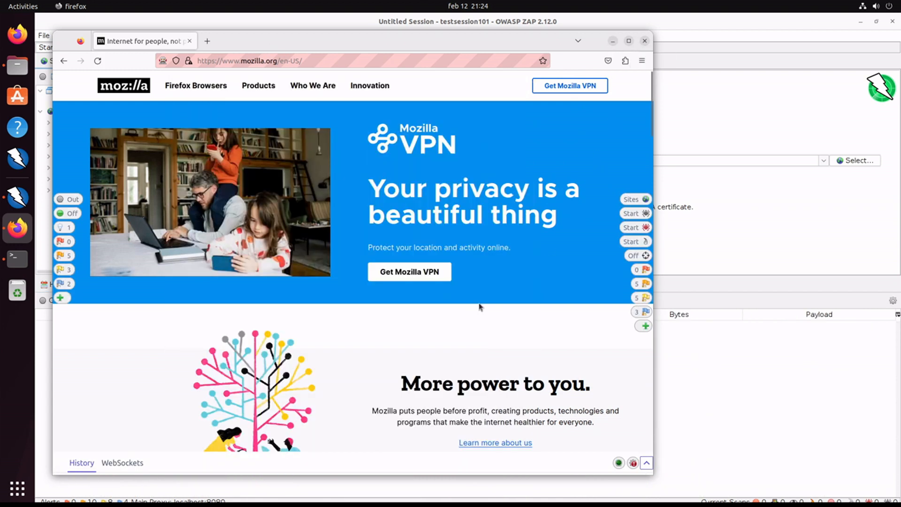
scroll(539, 181, "down", 10)
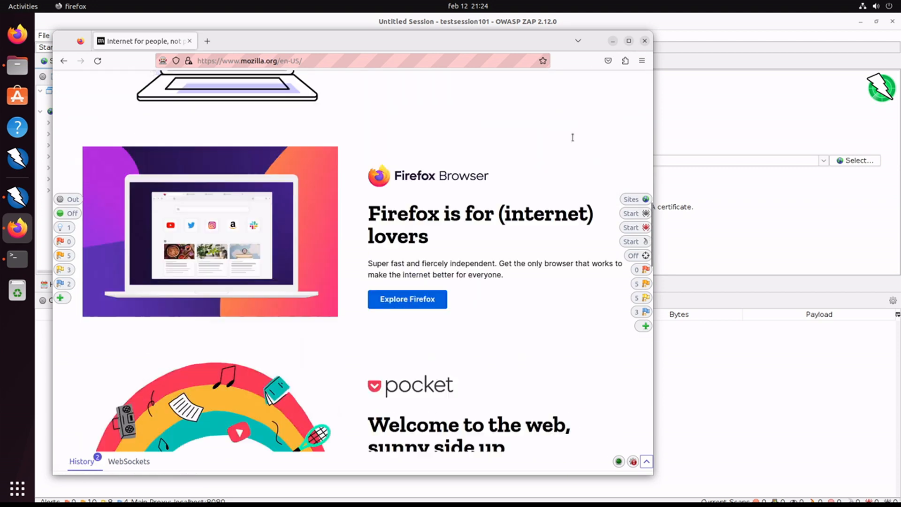
left_click(645, 41)
left_click_drag(149, 218, 268, 224)
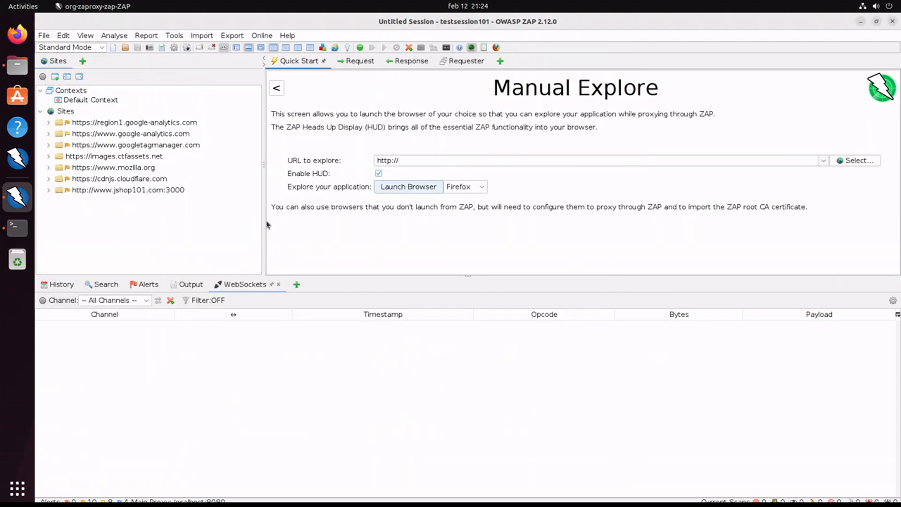
double_click(123, 168)
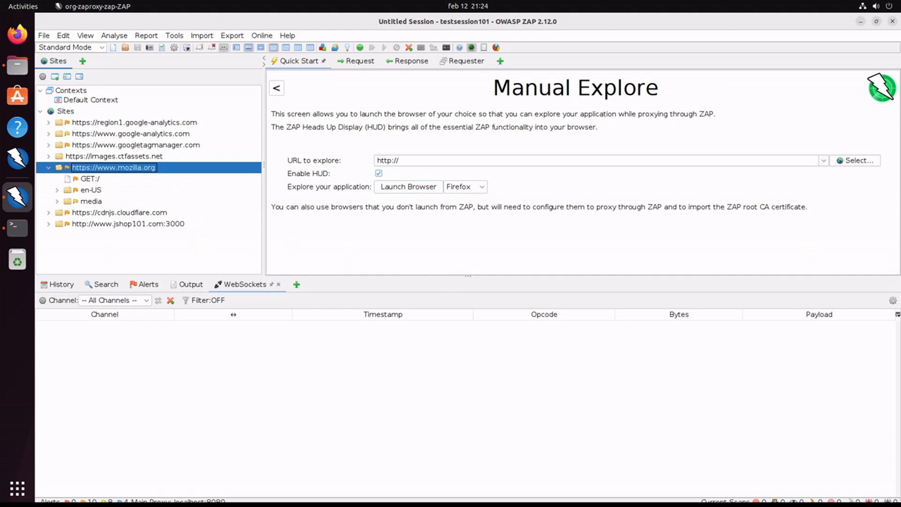
left_click(49, 39)
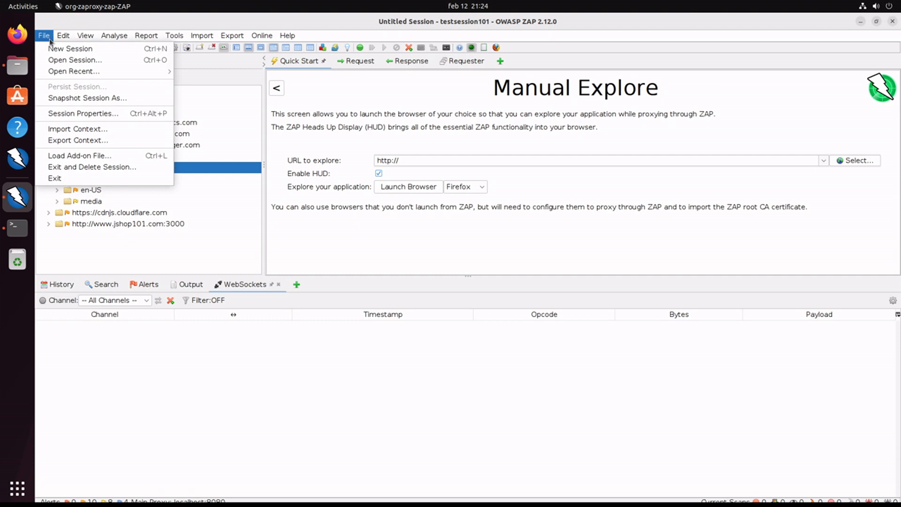
left_click(59, 60)
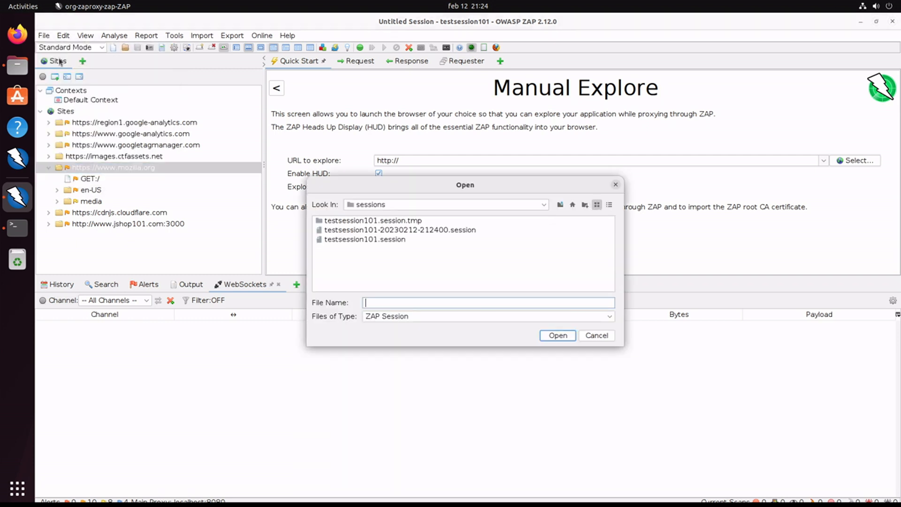
left_click(409, 232)
left_click(555, 336)
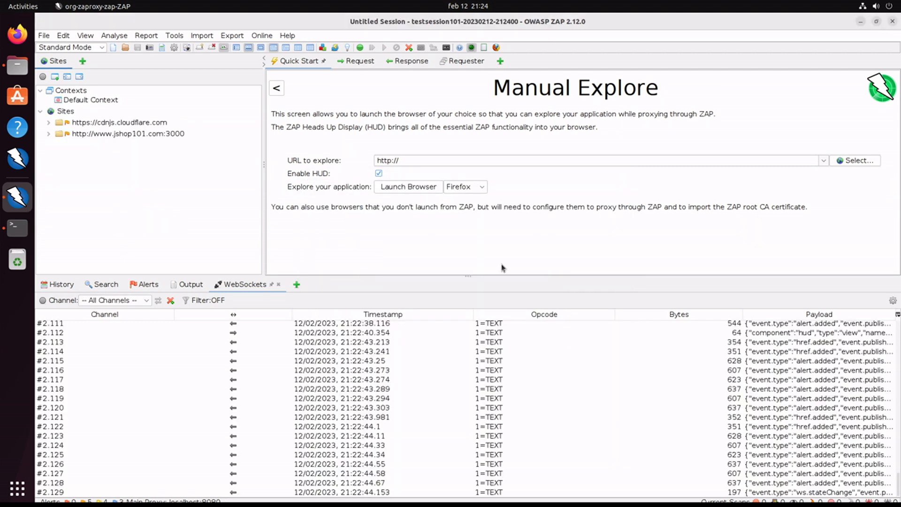
left_click(48, 133)
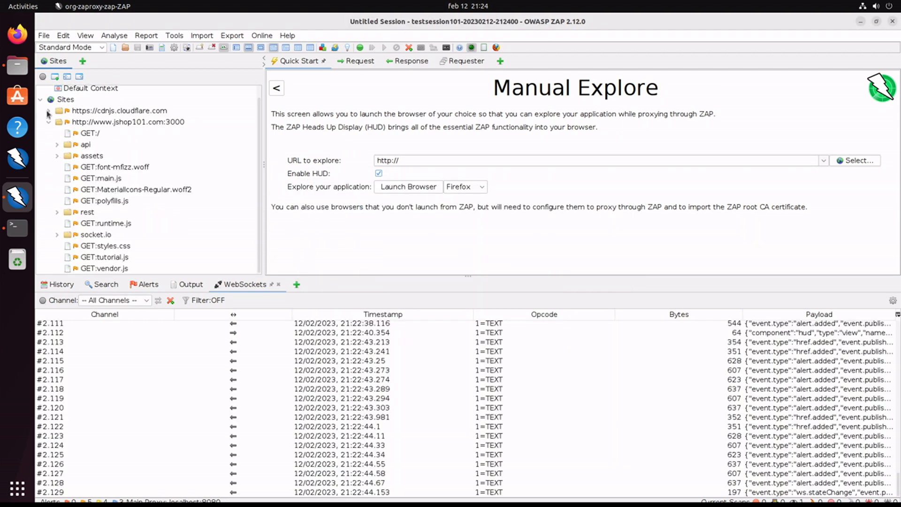
left_click(49, 123)
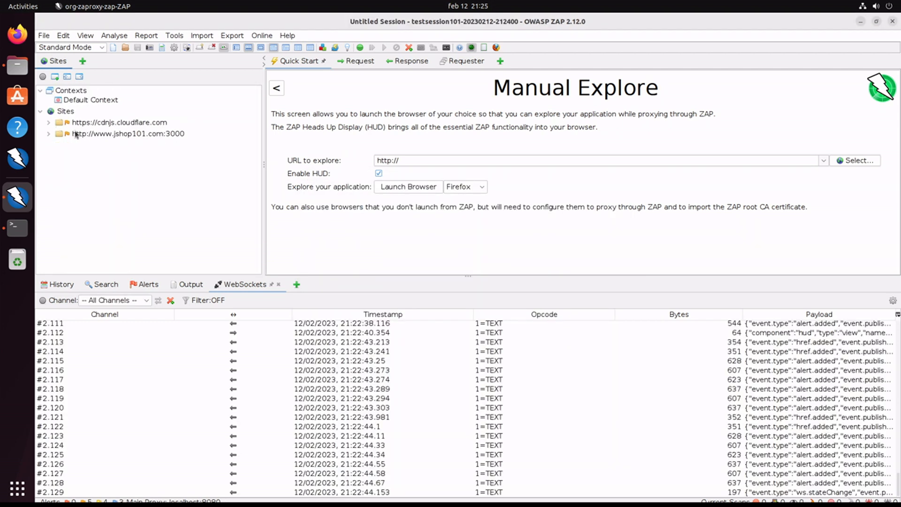
Restart ZAP without persisting the session, and persist the running session as testsession102 in the sessions folder.
left_click(893, 22)
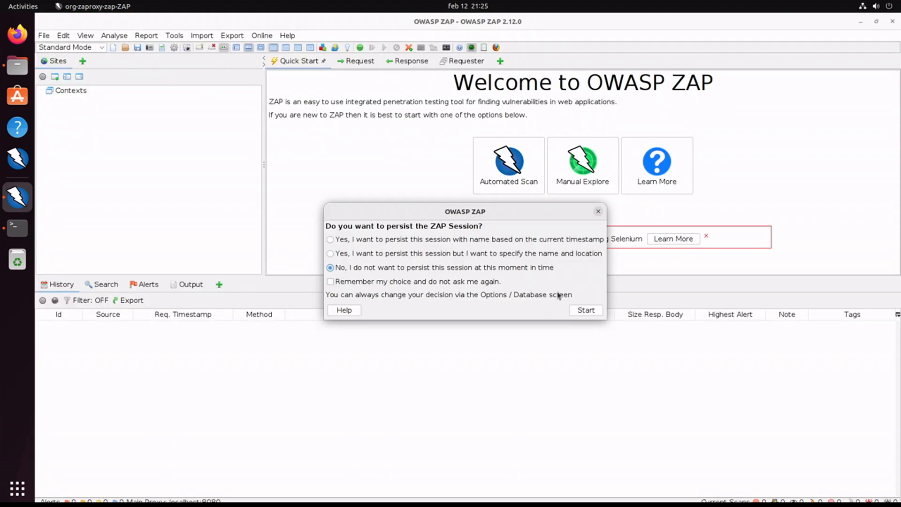
left_click(586, 310)
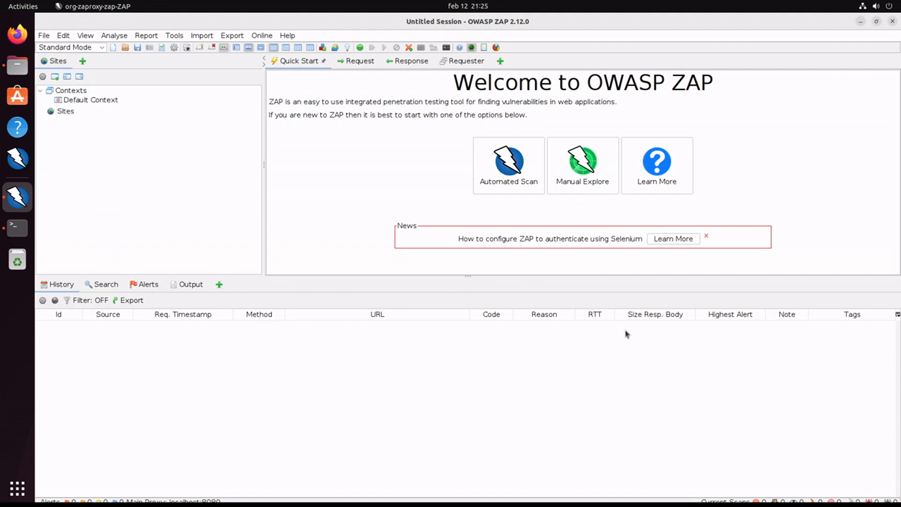
left_click(45, 38)
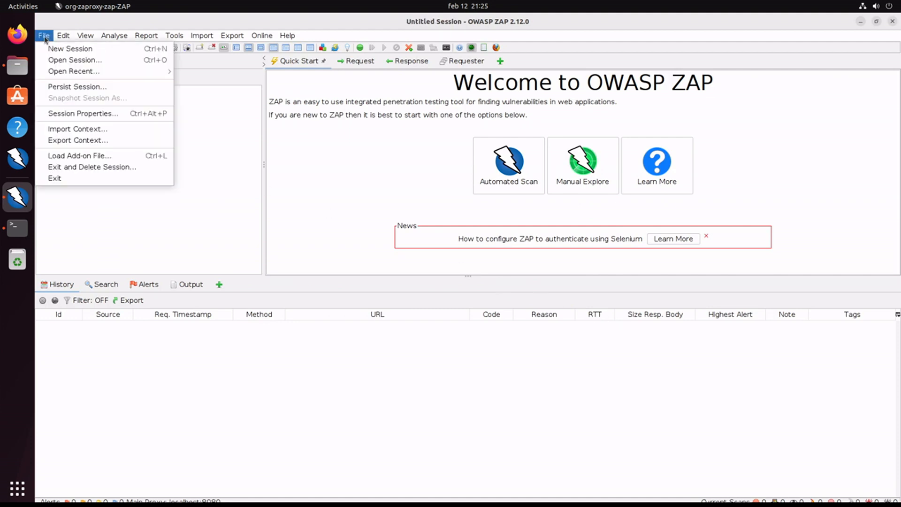
left_click(64, 88)
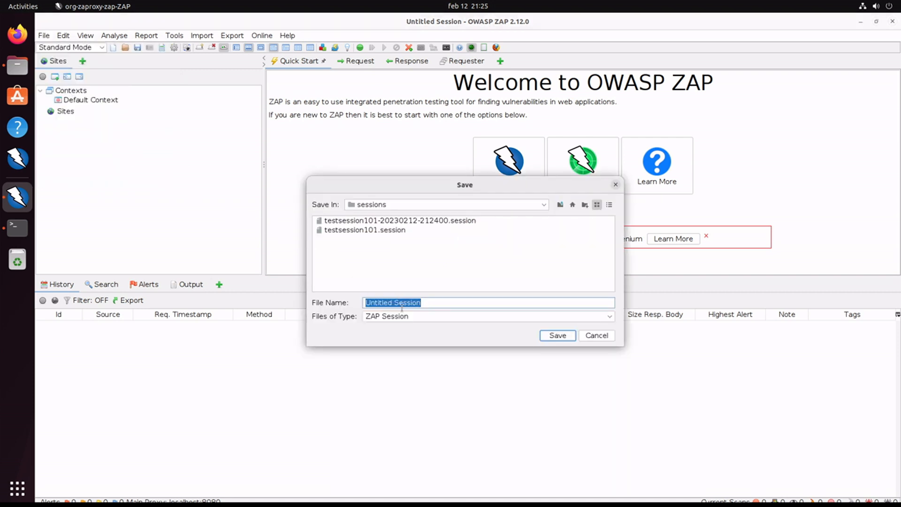
type("tests")
left_click(560, 336)
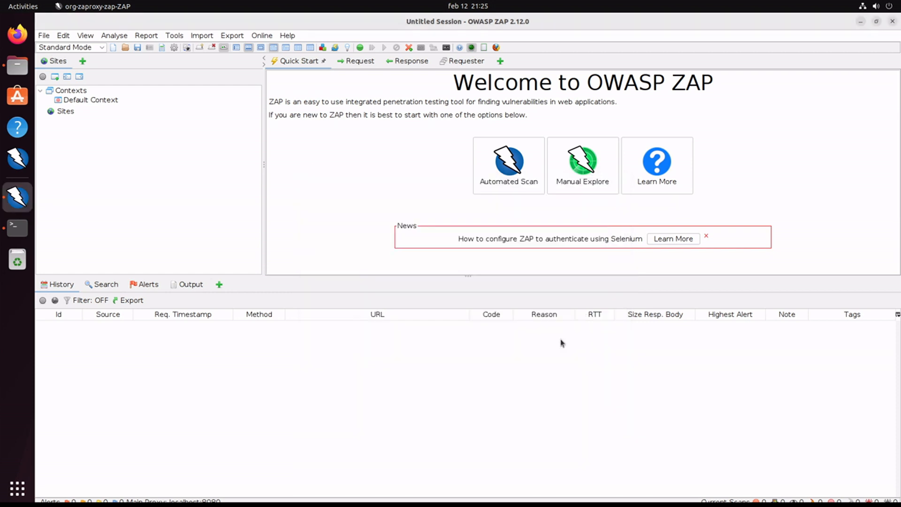
Set the session name to Test Session in the session properties.
left_click(44, 35)
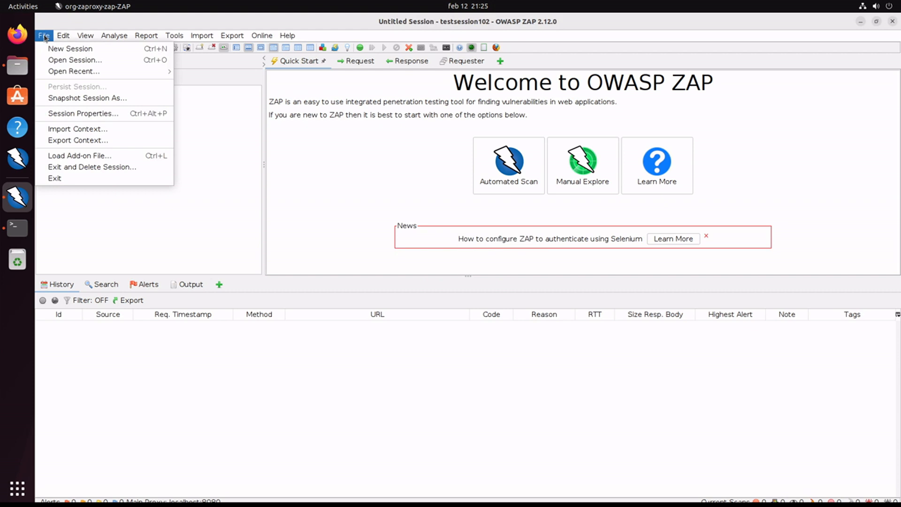
left_click(75, 117)
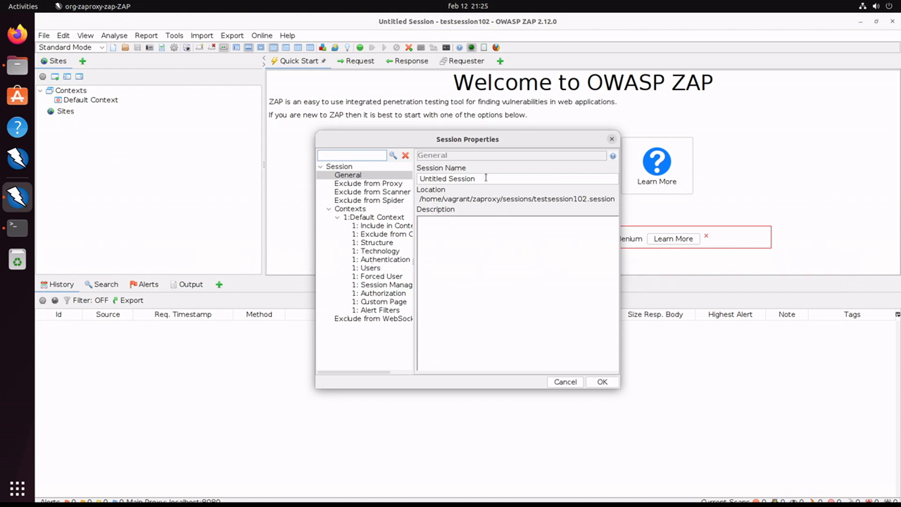
left_click_drag(486, 177, 413, 177)
type("Te")
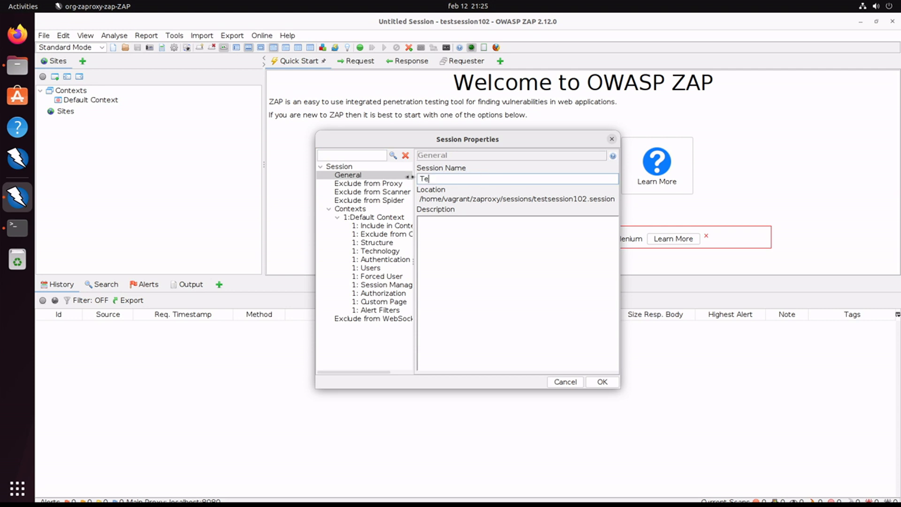
type("st Session")
left_click(359, 183)
left_click(594, 186)
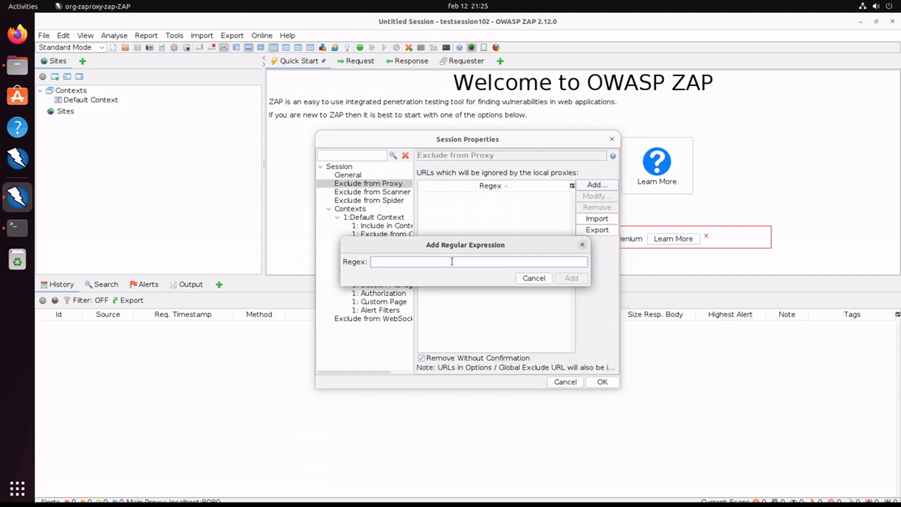
type("www.google.com")
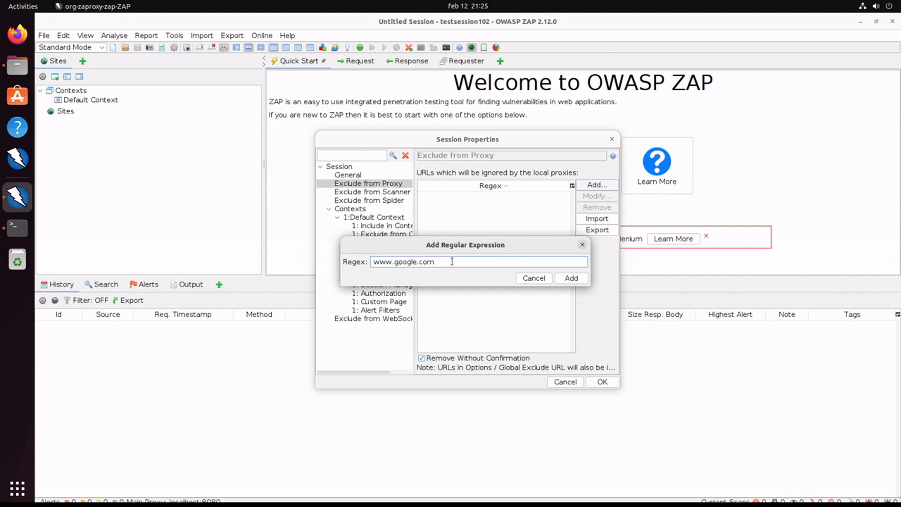
left_click(572, 279)
left_click(369, 193)
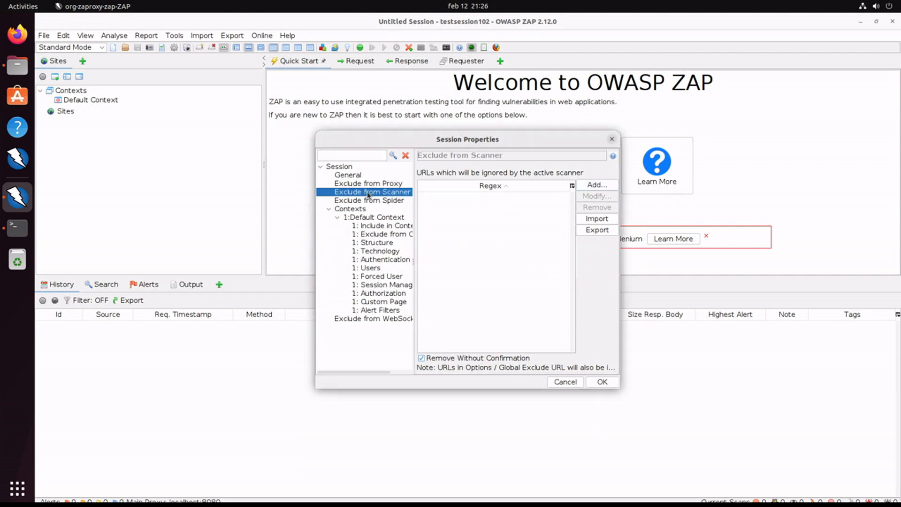
left_click(596, 186)
type("www.google.com")
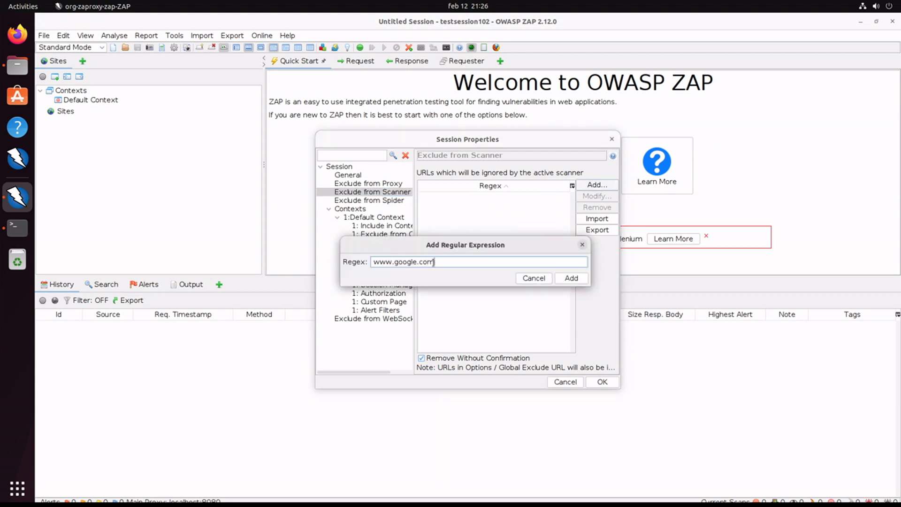
left_click(570, 279)
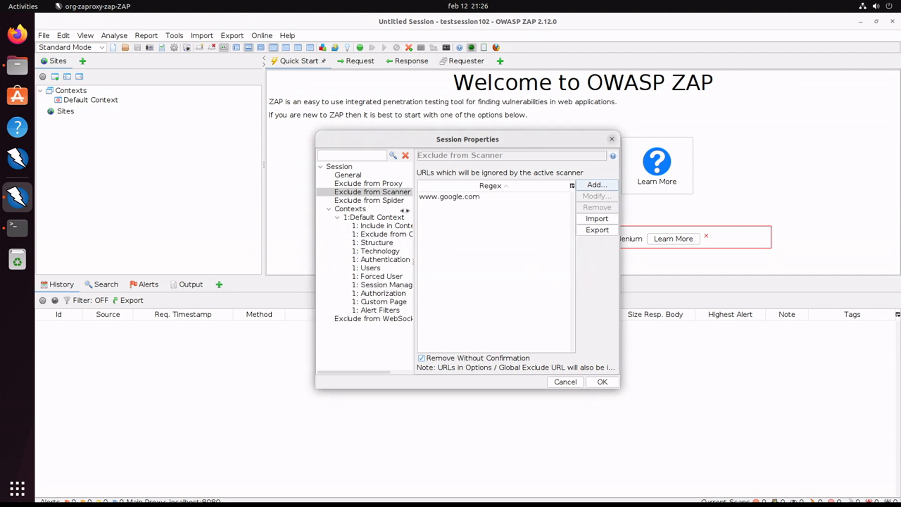
left_click(349, 201)
left_click(597, 184)
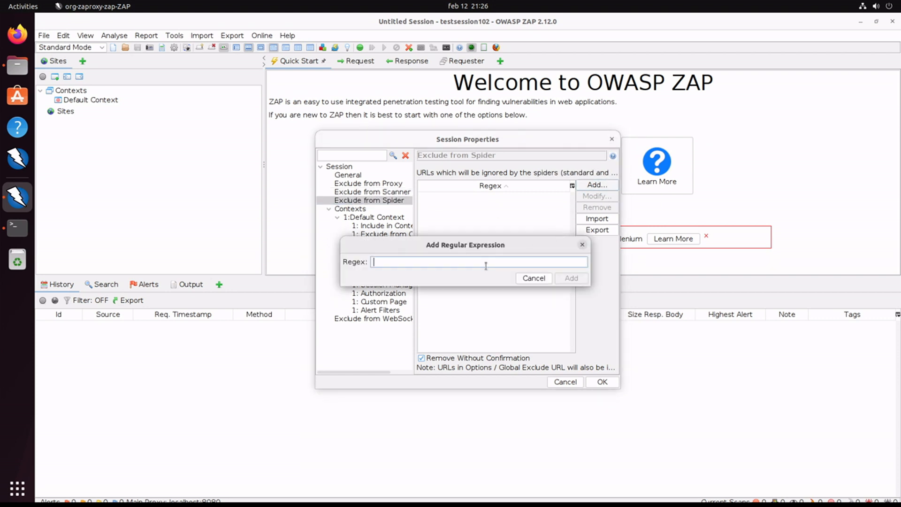
type("www.google.")
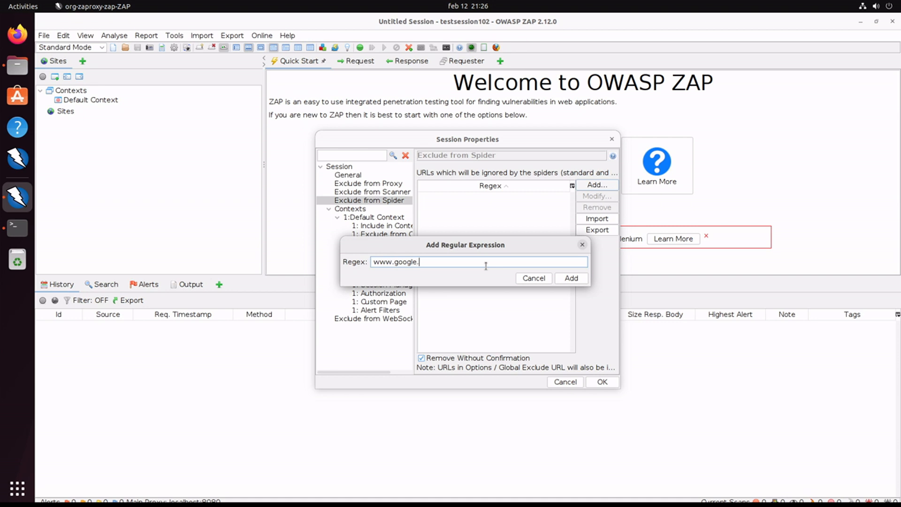
left_click(571, 278)
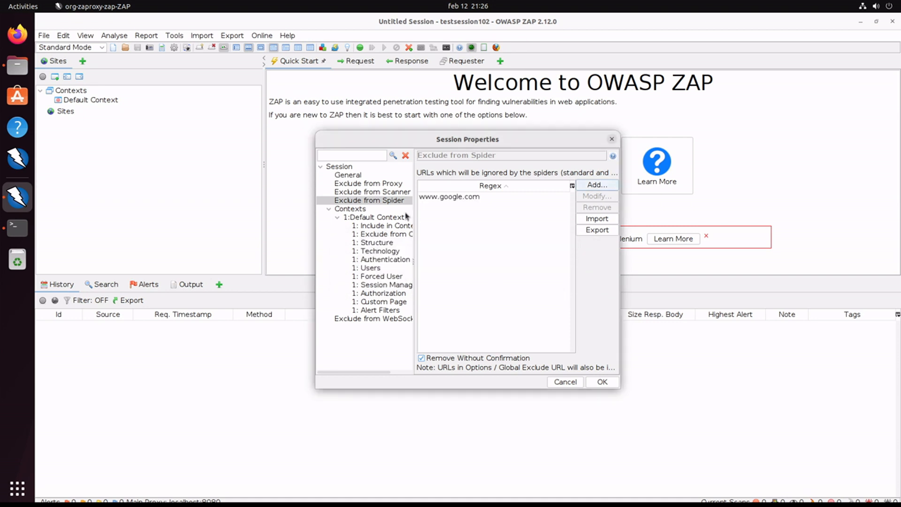
left_click(383, 193)
left_click(377, 184)
left_click(377, 193)
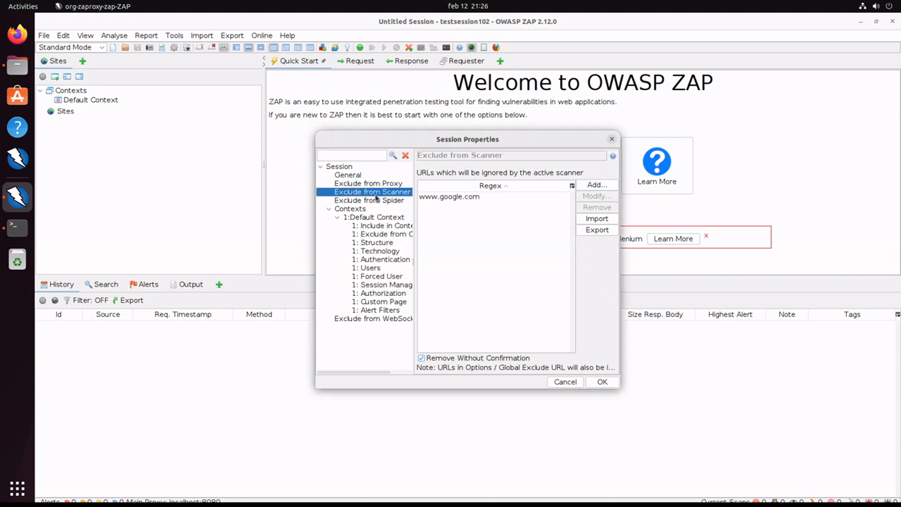
left_click(376, 201)
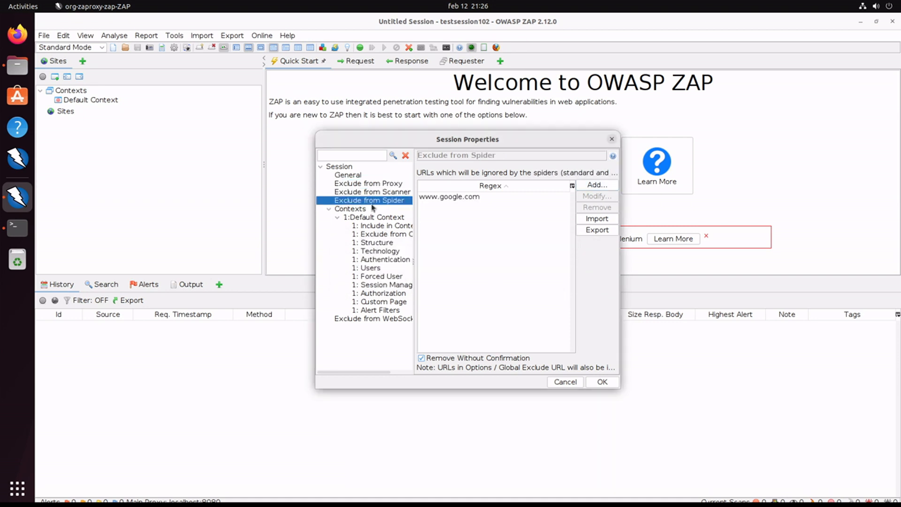
Examine the Default Context's settings pages, from Include in Context through Alert Filters, widening the page tree to read the full names.
left_click(338, 219)
left_click(338, 218)
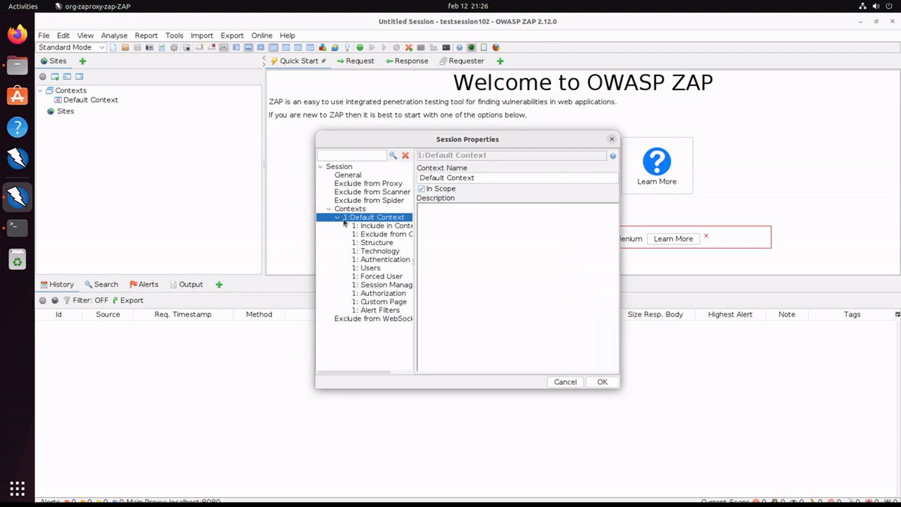
left_click(379, 227)
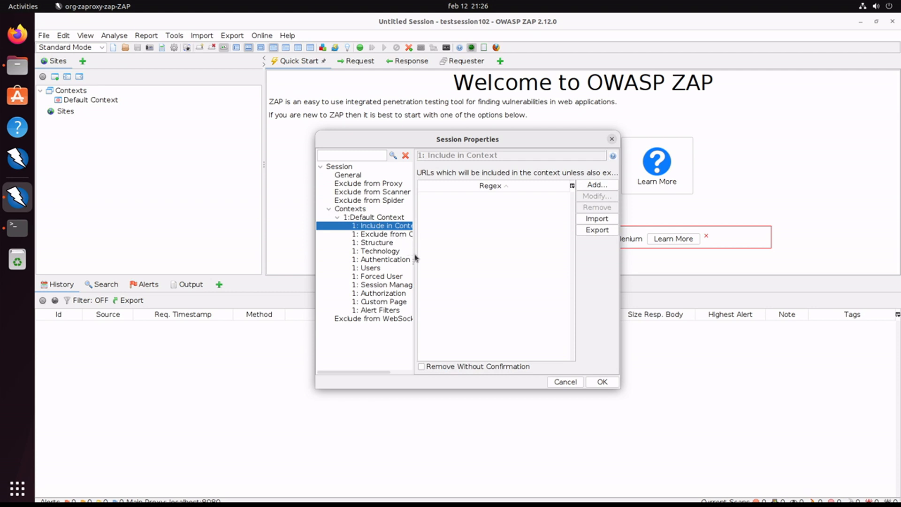
left_click_drag(415, 258, 446, 261)
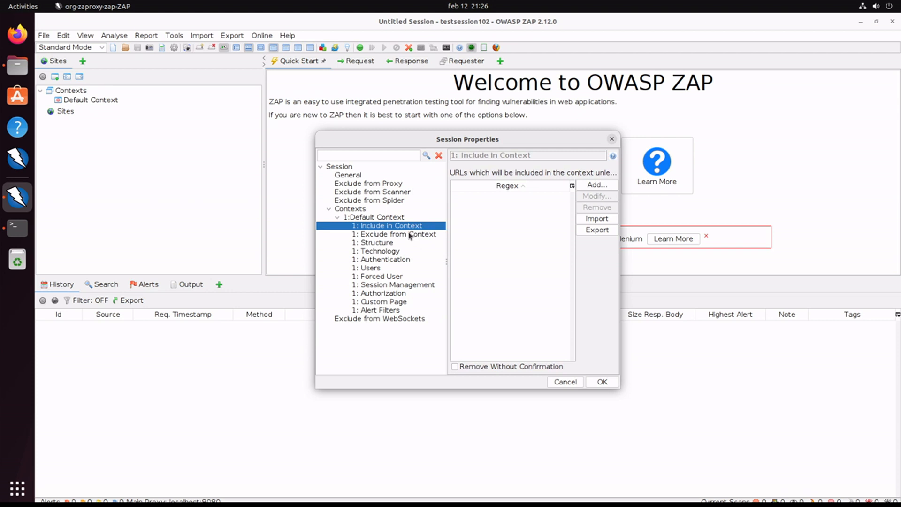
left_click(409, 235)
left_click(388, 243)
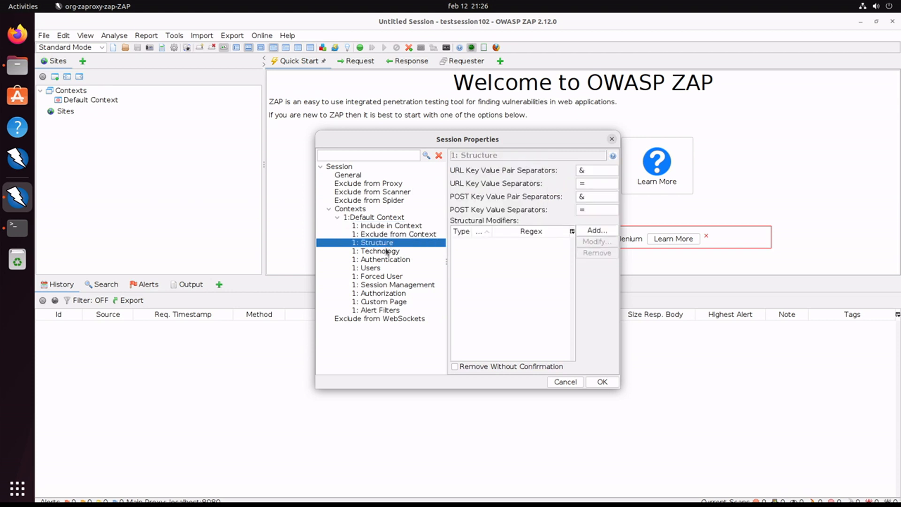
left_click(386, 251)
left_click(386, 260)
left_click(385, 268)
left_click(384, 276)
left_click(383, 285)
left_click(381, 293)
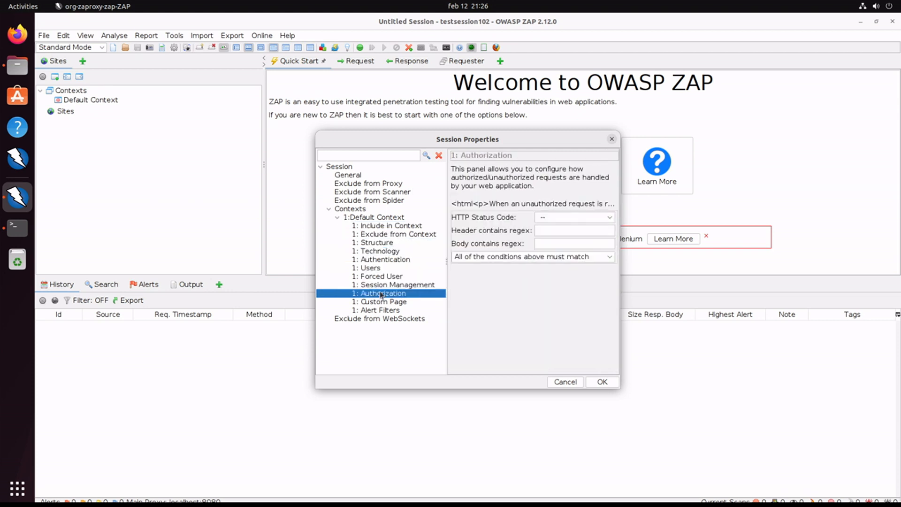
left_click(381, 302)
left_click(380, 311)
Compare the WebSockets exclusions with the spider, scanner and proxy exclusions in a widened dialog, and save the session properties.
left_click(381, 318)
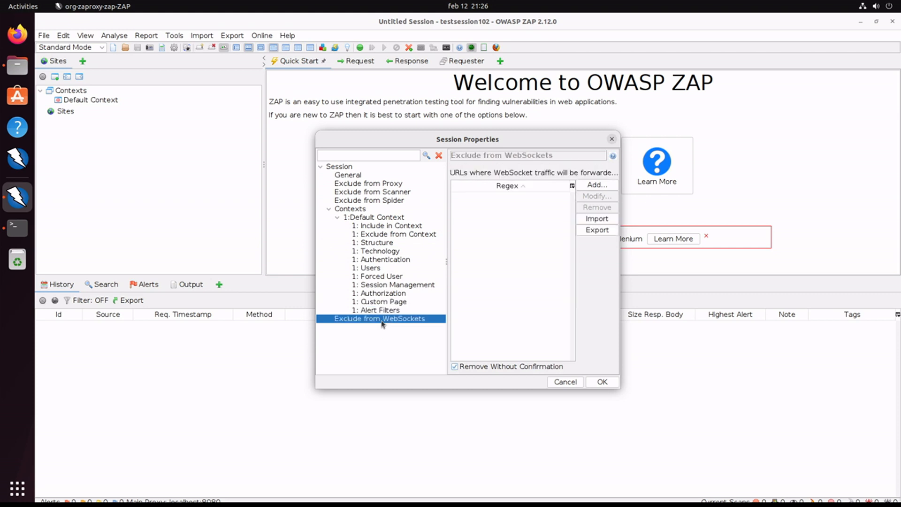
left_click(383, 200)
left_click(381, 192)
left_click(380, 183)
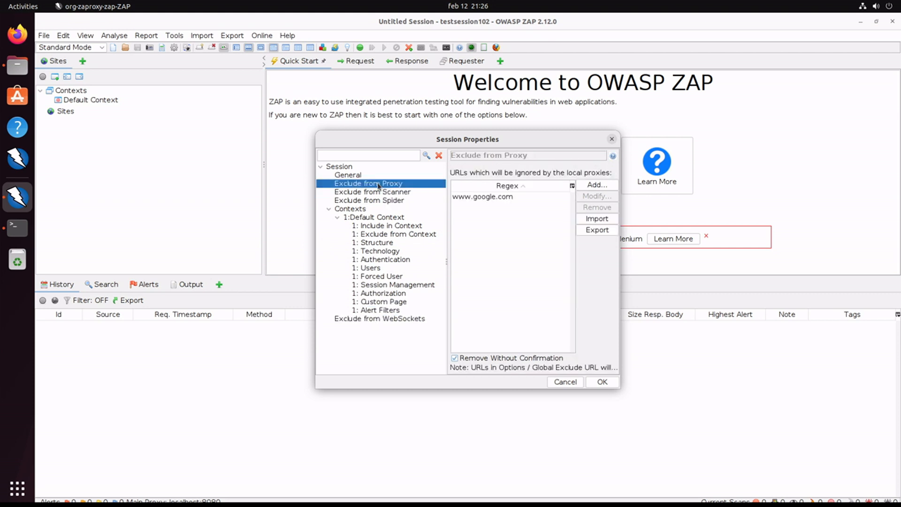
left_click(391, 319)
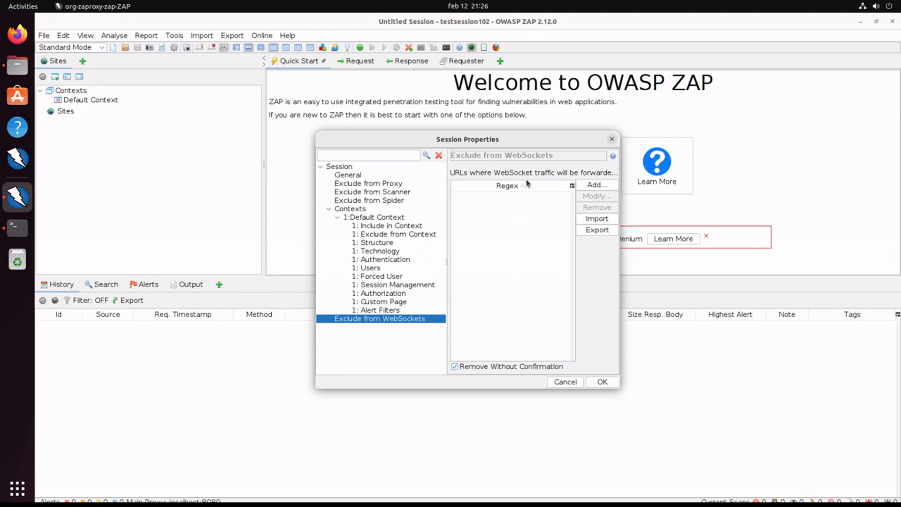
left_click_drag(620, 208, 771, 208)
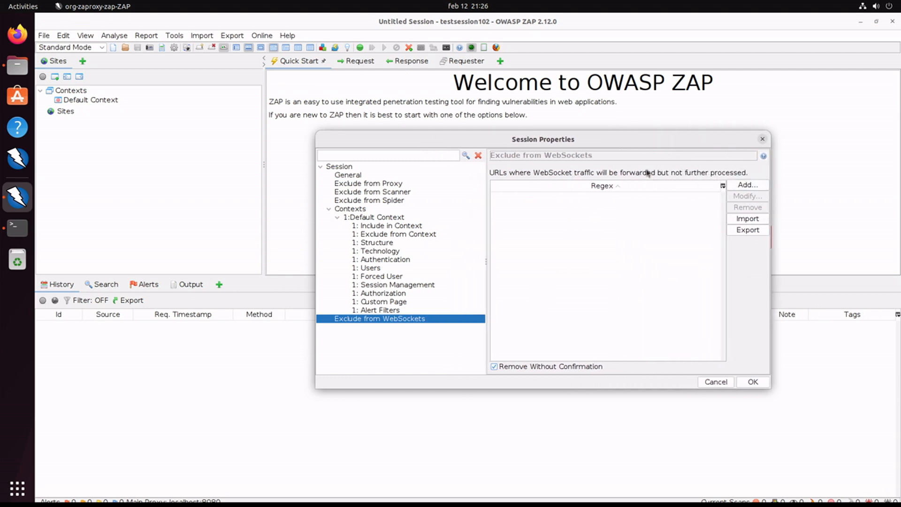
left_click(404, 201)
left_click(402, 192)
left_click(402, 184)
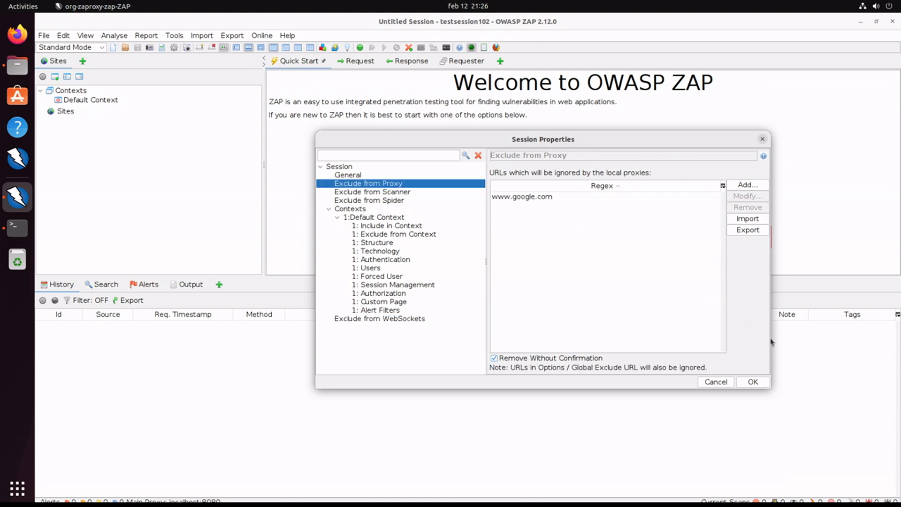
left_click(753, 382)
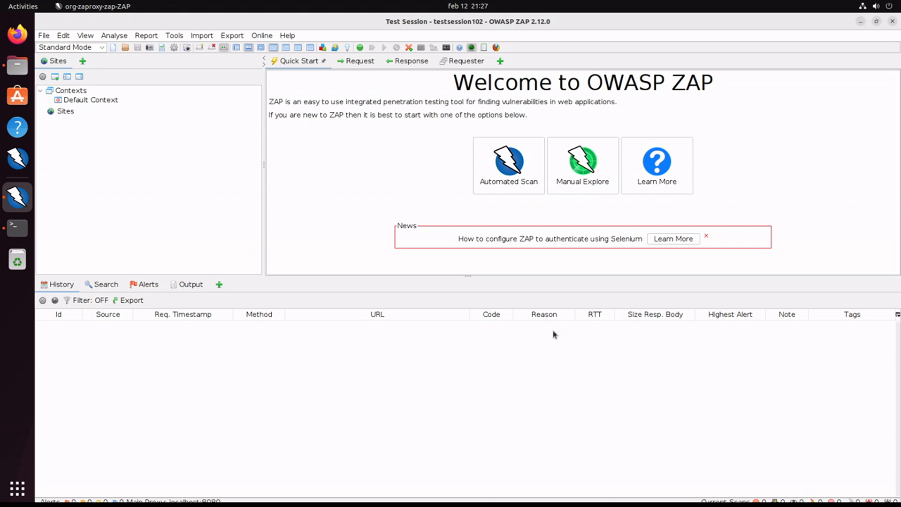
Enable the prompt for persistence options on new session in the database options, save the options, and close ZAP.
left_click(179, 40)
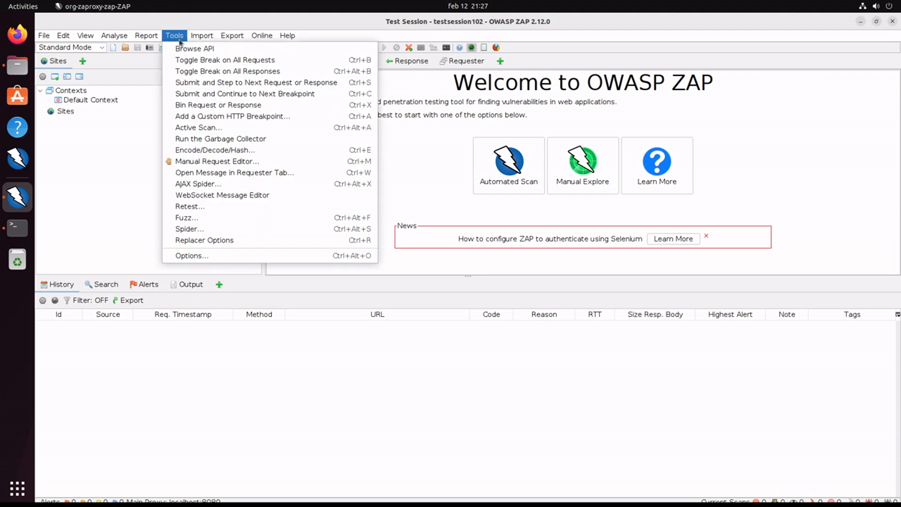
left_click(206, 257)
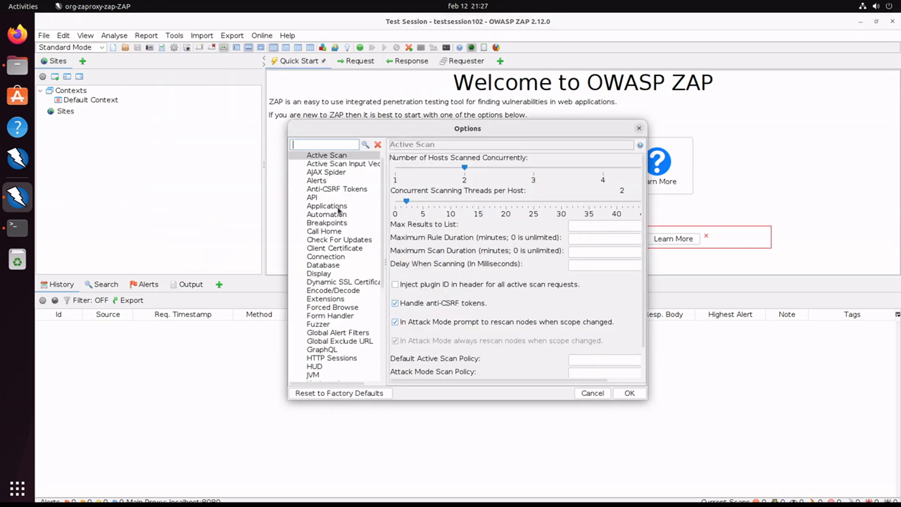
left_click(325, 264)
left_click(396, 211)
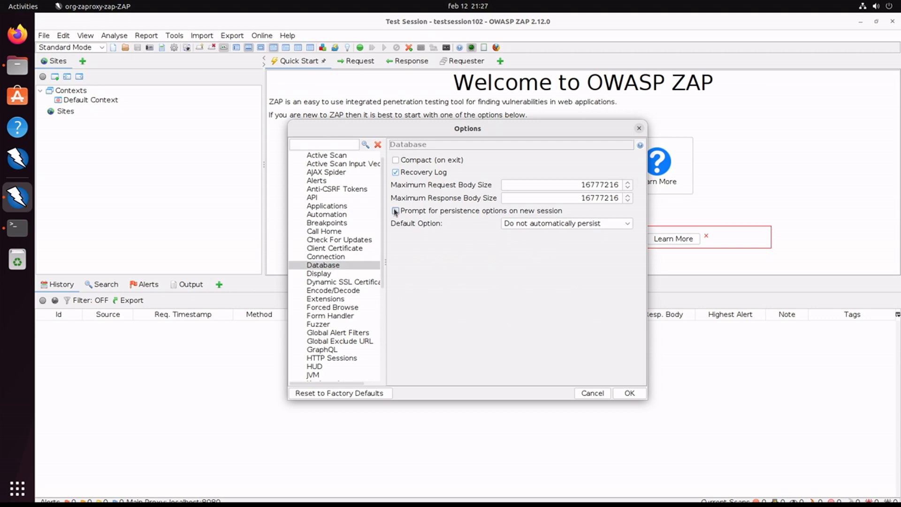
left_click(629, 393)
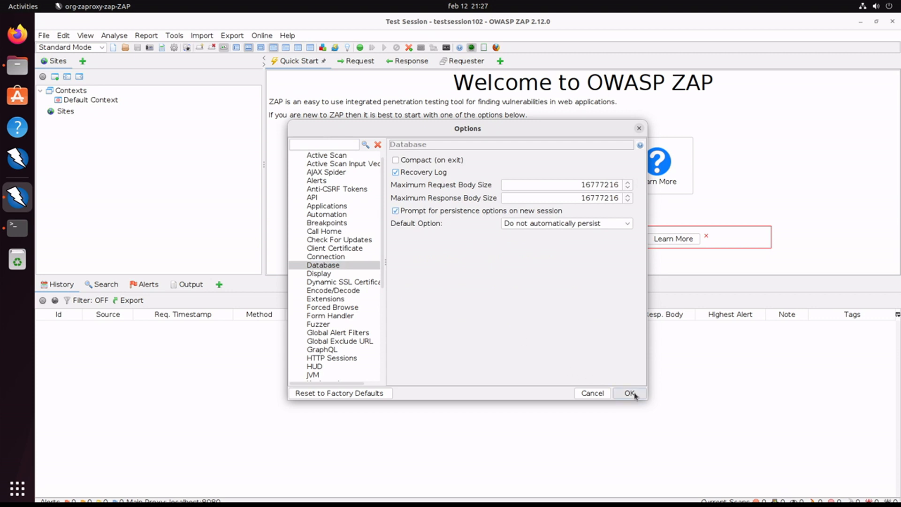
left_click(893, 20)
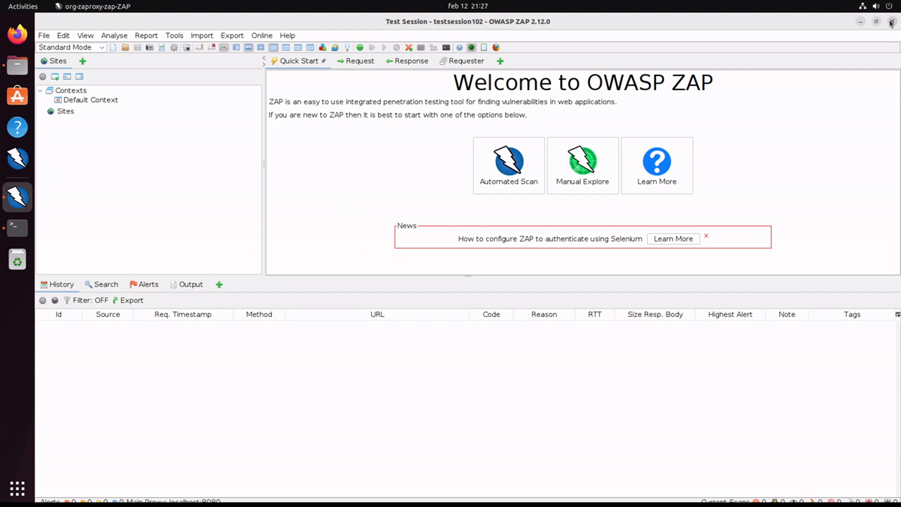